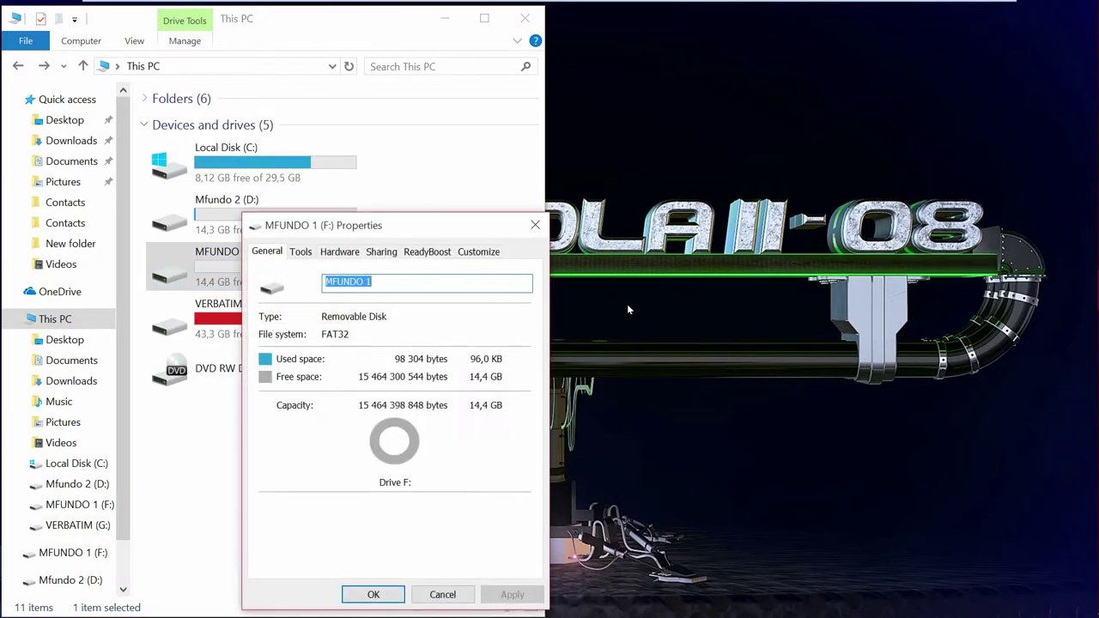
Examine both pages of AMA FILE SYSTEM.pdf in Adobe Reader alongside drive F:'s file system, and dismiss the drive's properties.
{"action": "left_click_drag", "start_coordinate": [450, 225], "coordinate": [629, 139]}
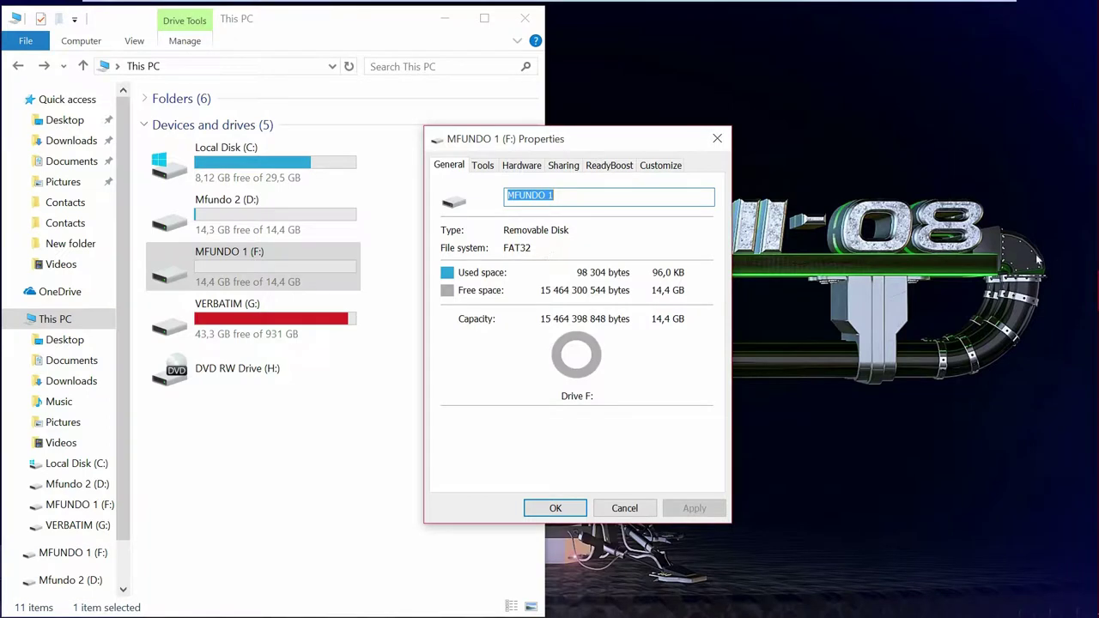
{"action": "left_click", "coordinate": [1069, 210]}
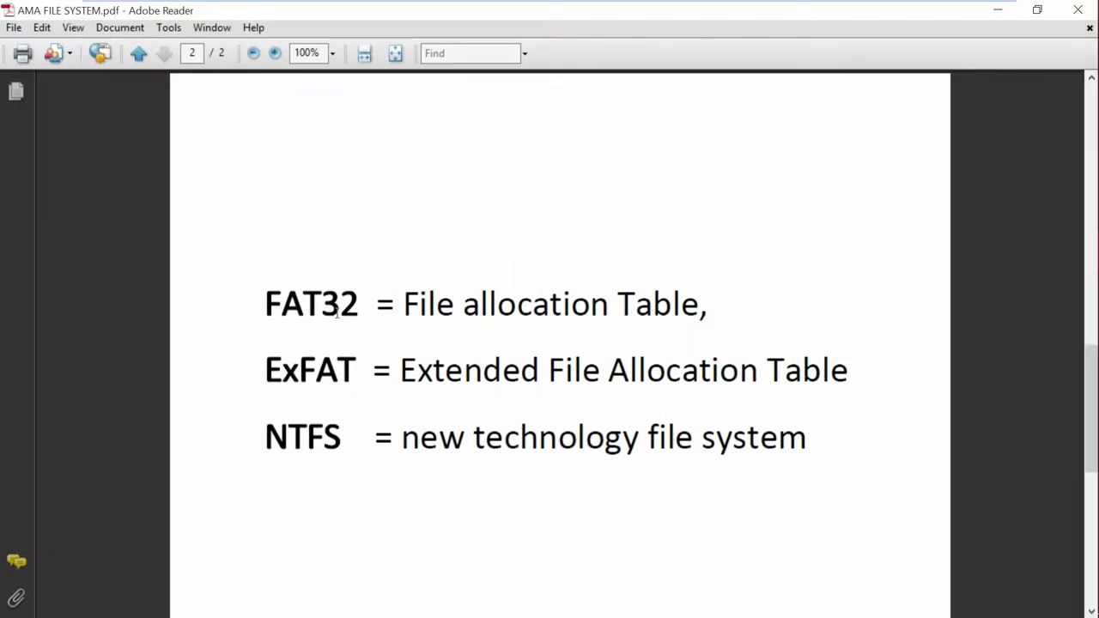
{"action": "left_click", "coordinate": [138, 53]}
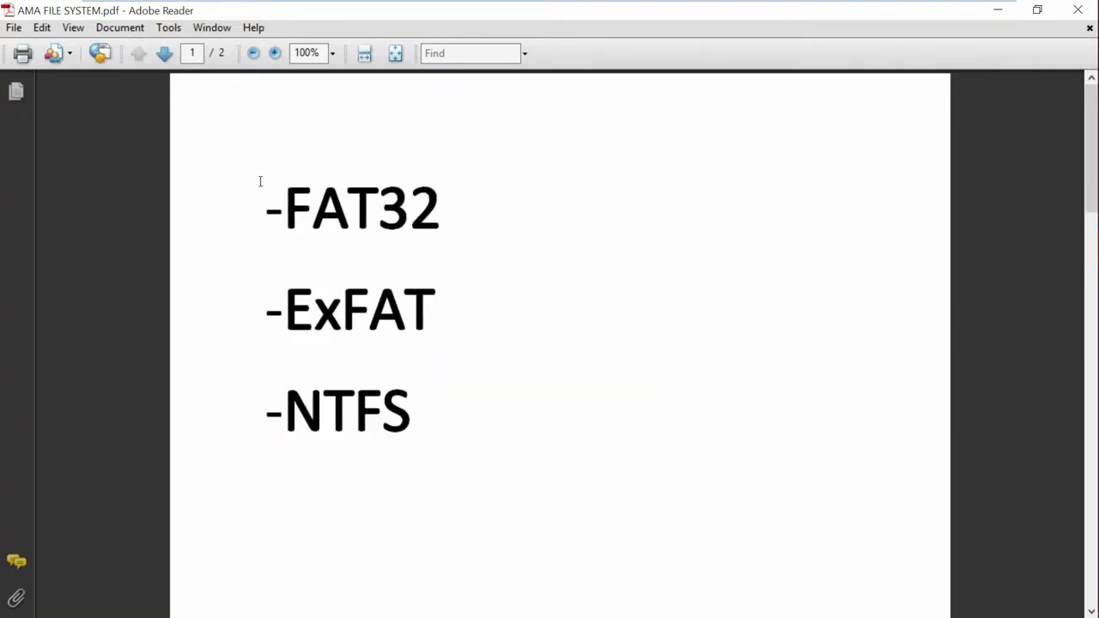
{"action": "left_click", "coordinate": [987, 12]}
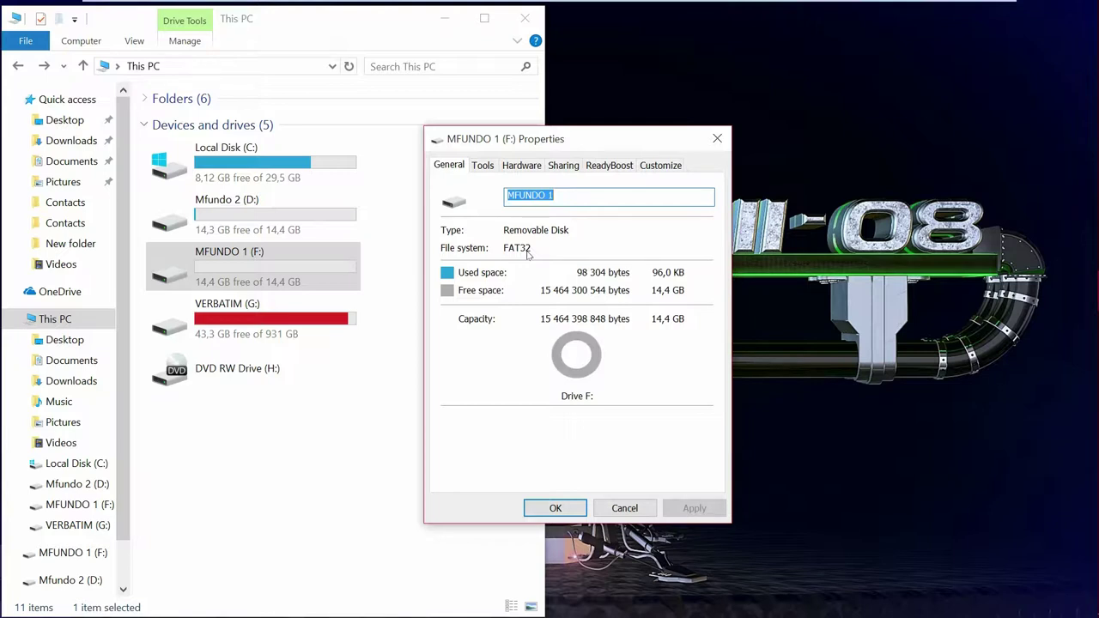
{"action": "left_click", "coordinate": [717, 139]}
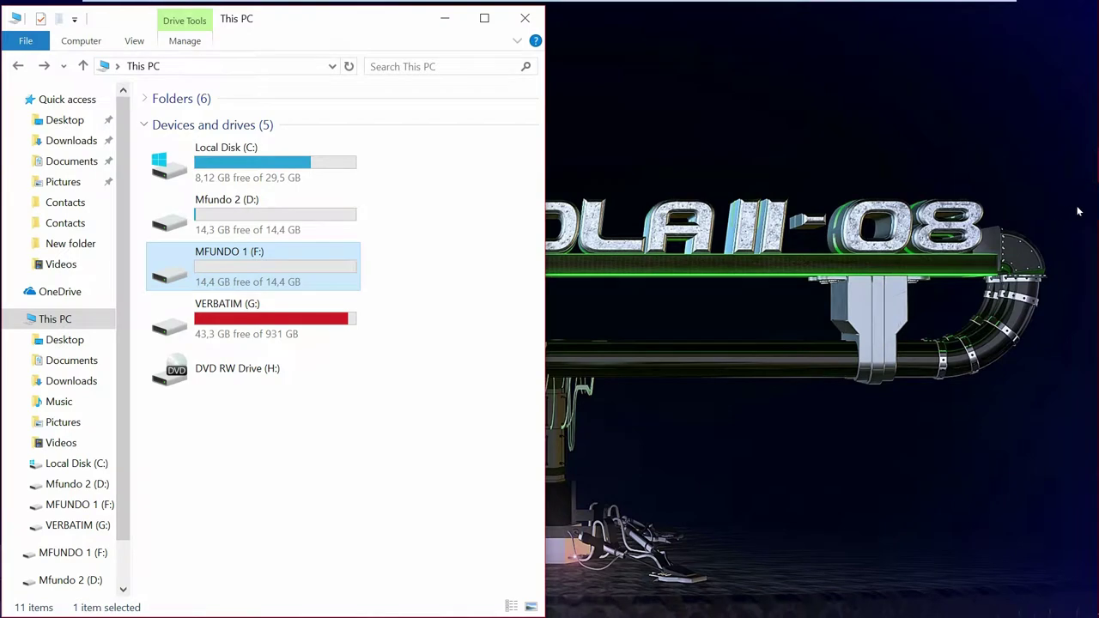
Review the file system list on page 1 of AMA FILE SYSTEM.pdf in Adobe Reader once more, and minimise it.
{"action": "mouse_move", "coordinate": [1078, 212]}
{"action": "left_click", "coordinate": [1040, 210]}
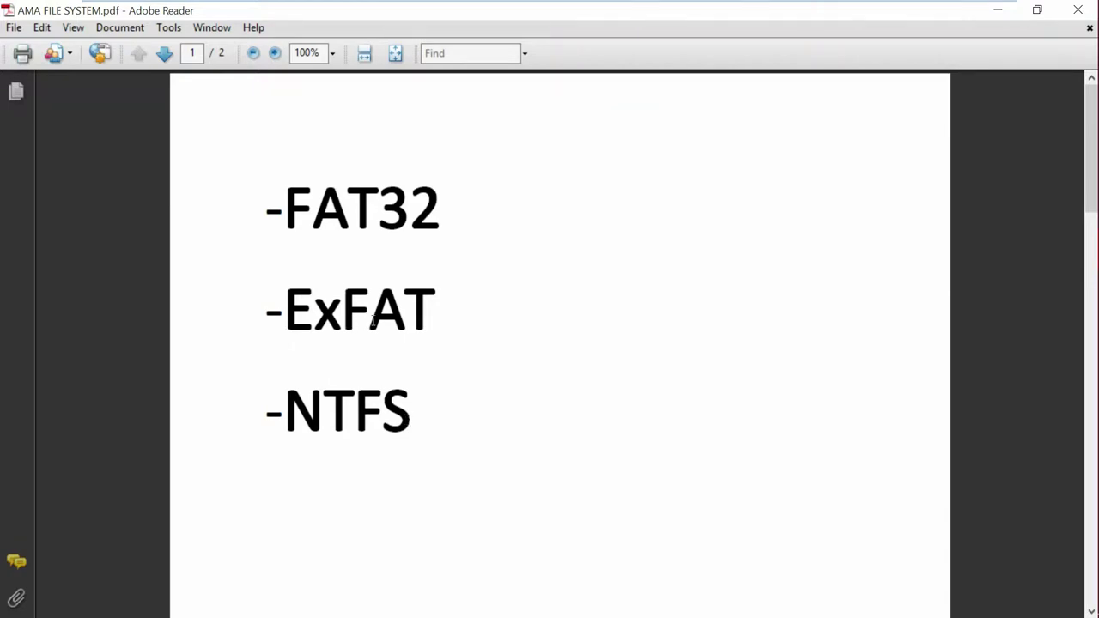
{"action": "left_click", "coordinate": [997, 10]}
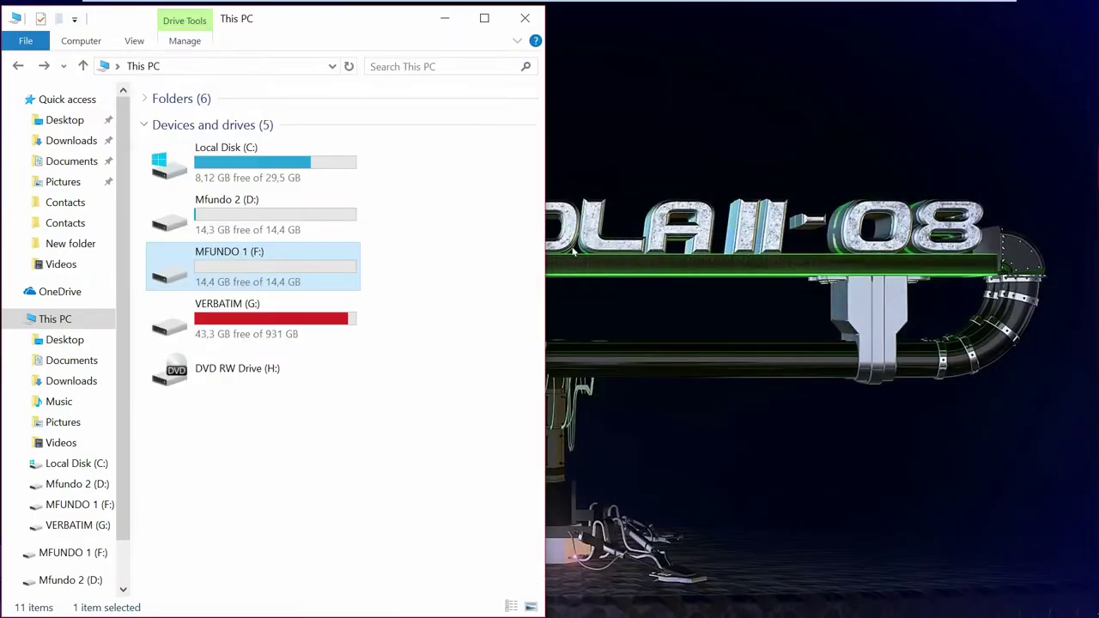
Show the File Explorer window of New folder on VERBATIM (G:) beside This PC.
{"action": "mouse_move", "coordinate": [1042, 165]}
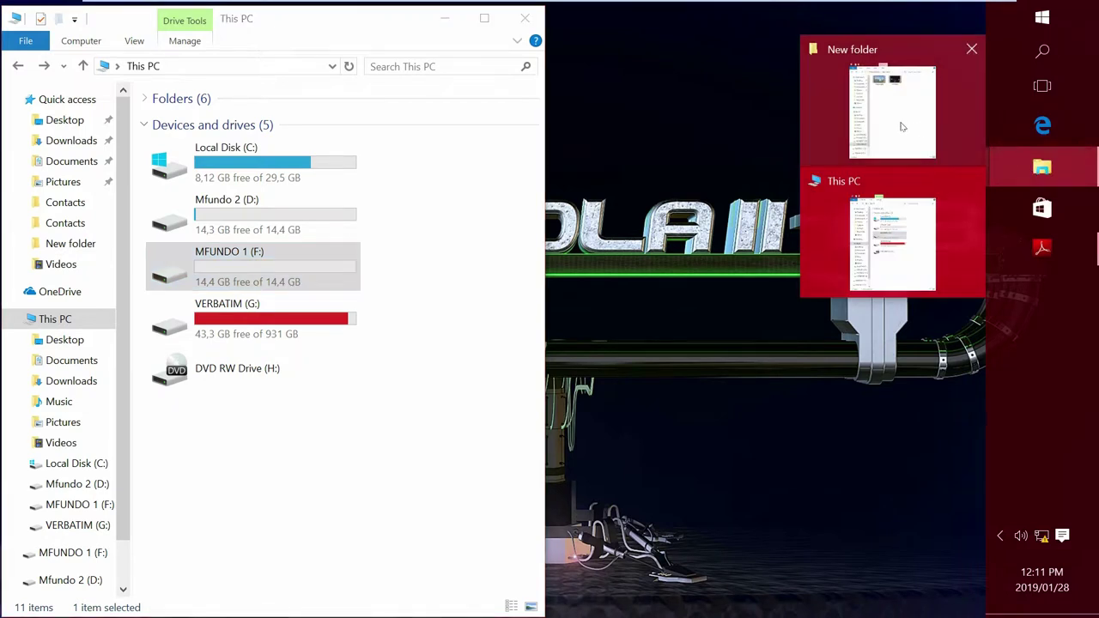
{"action": "left_click", "coordinate": [893, 99]}
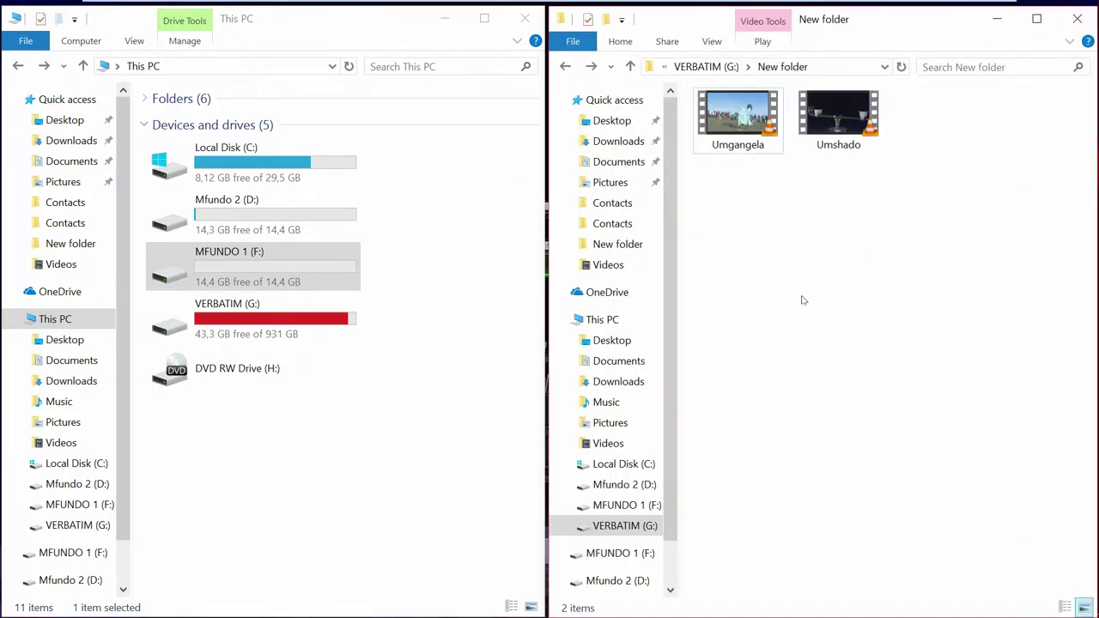
Check the file systems of removable drives F: and D: in their properties, closing each dialog.
{"action": "right_click", "coordinate": [236, 270]}
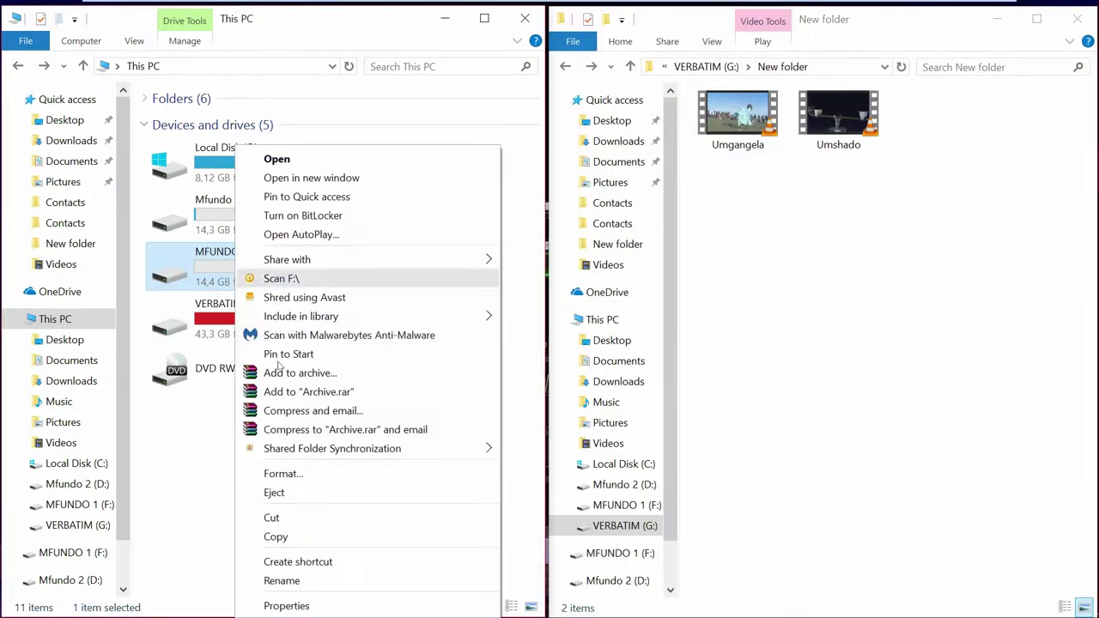
{"action": "left_click", "coordinate": [286, 603]}
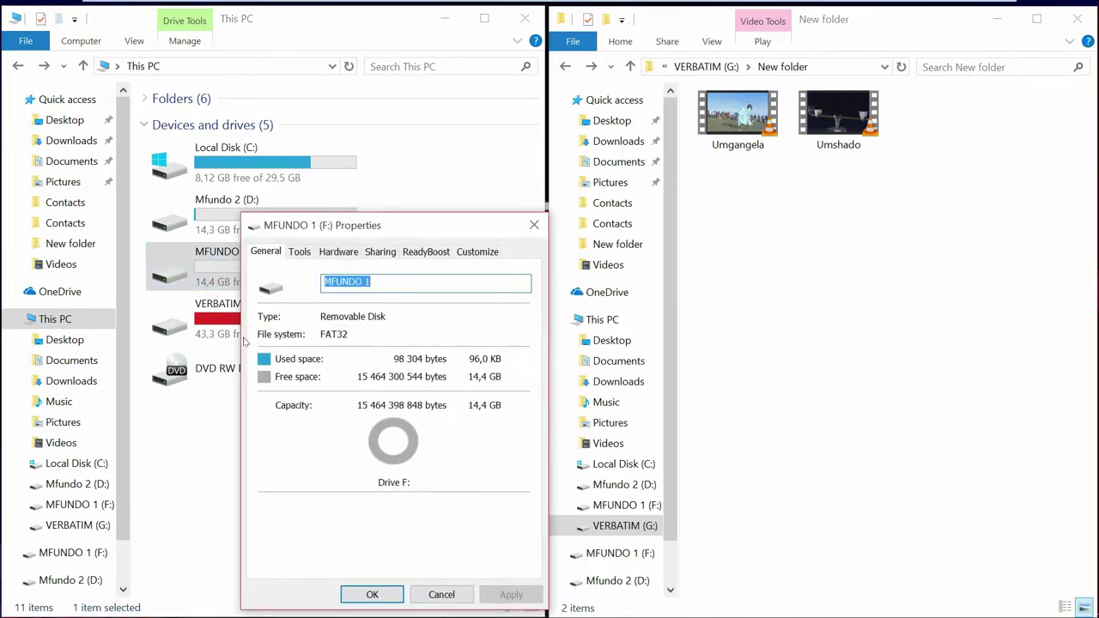
{"action": "left_click", "coordinate": [531, 154]}
{"action": "right_click", "coordinate": [231, 216]}
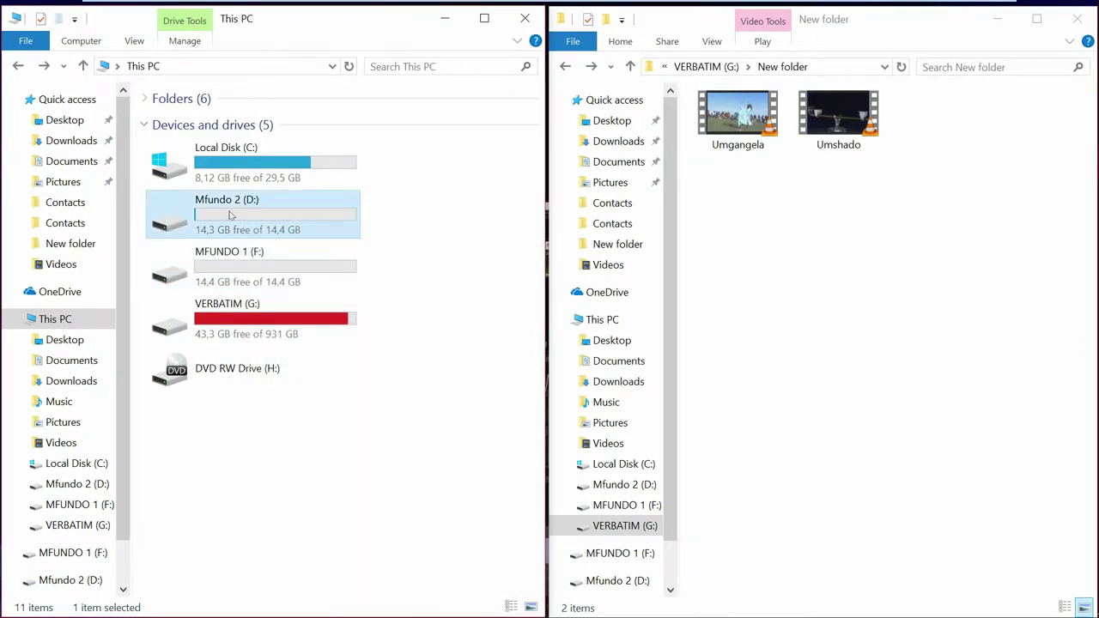
{"action": "left_click", "coordinate": [281, 606]}
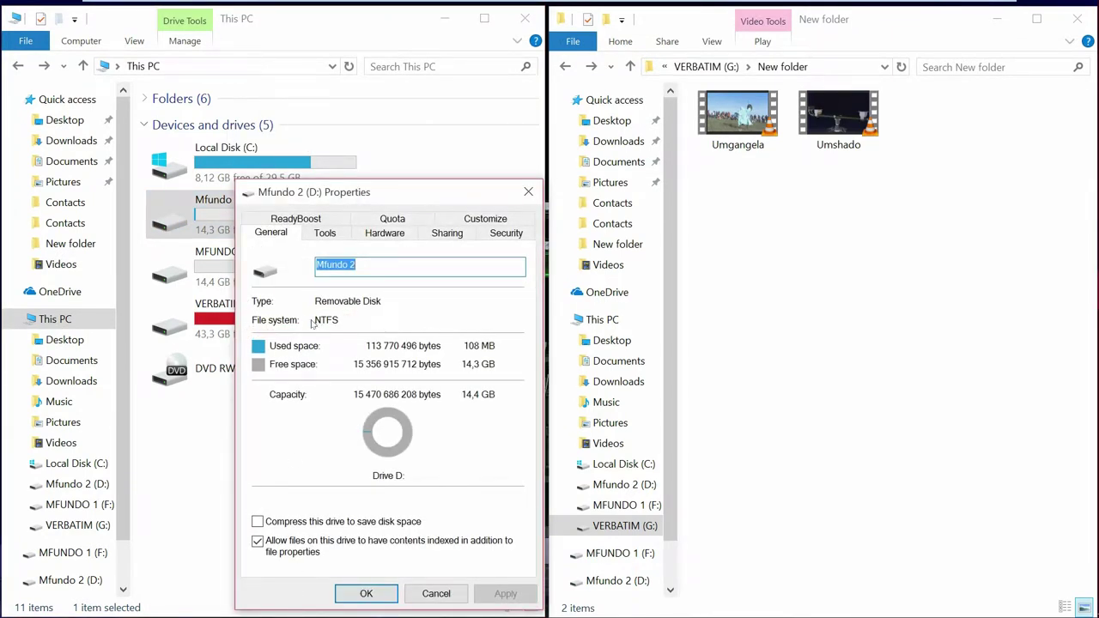
{"action": "left_click", "coordinate": [364, 592]}
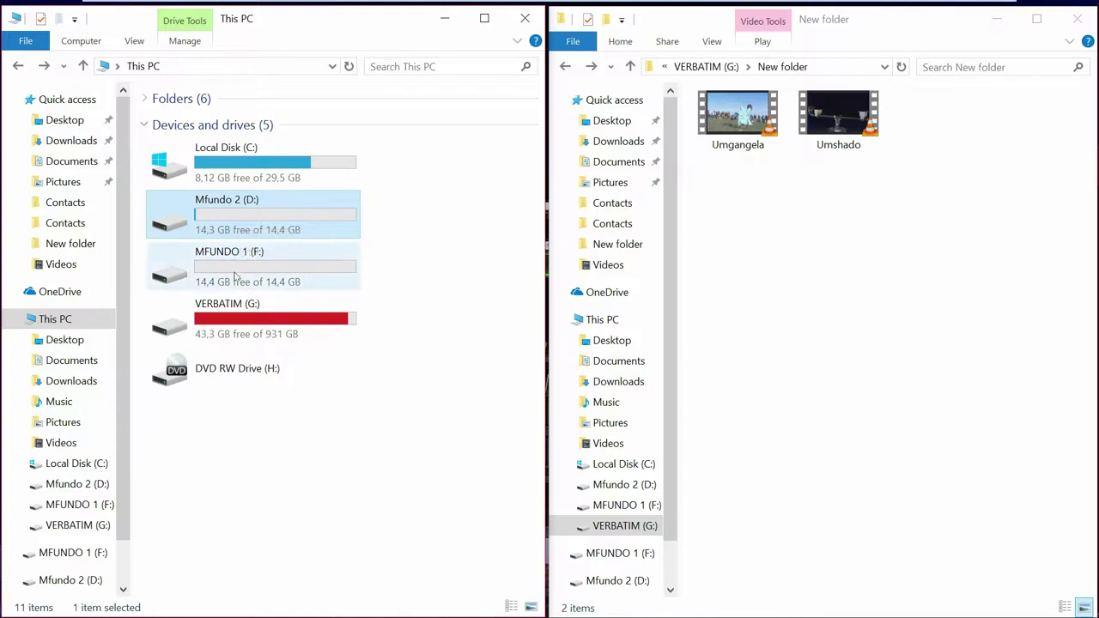
Copy the Umgangela video from New folder on VERBATIM (G:) to drive F: and to drive D:.
{"action": "left_click", "coordinate": [735, 120]}
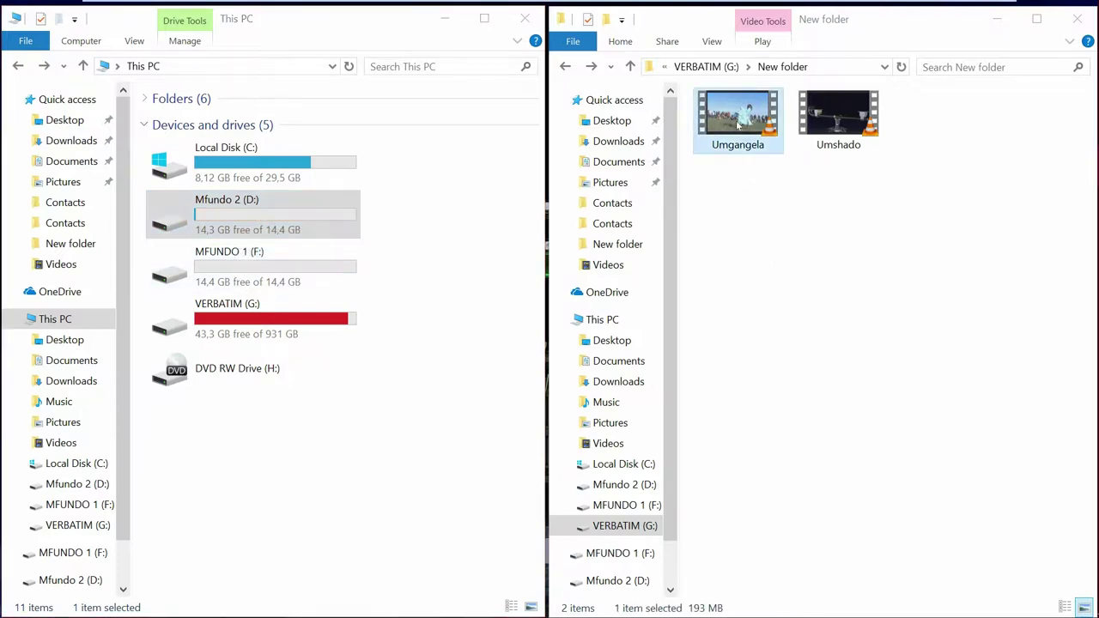
{"action": "left_click_drag", "start_coordinate": [735, 125], "coordinate": [222, 273]}
{"action": "left_click_drag", "start_coordinate": [729, 120], "coordinate": [241, 212]}
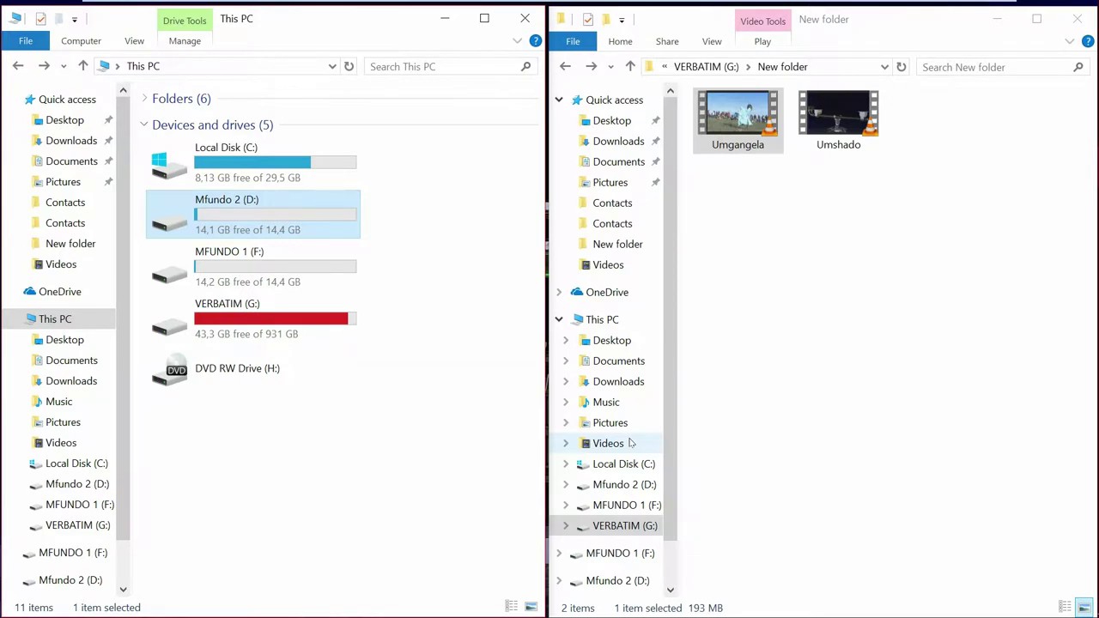
Delete the Umgangela video from drive D: and return to This PC.
{"action": "double_click", "coordinate": [237, 218]}
{"action": "left_click", "coordinate": [198, 123]}
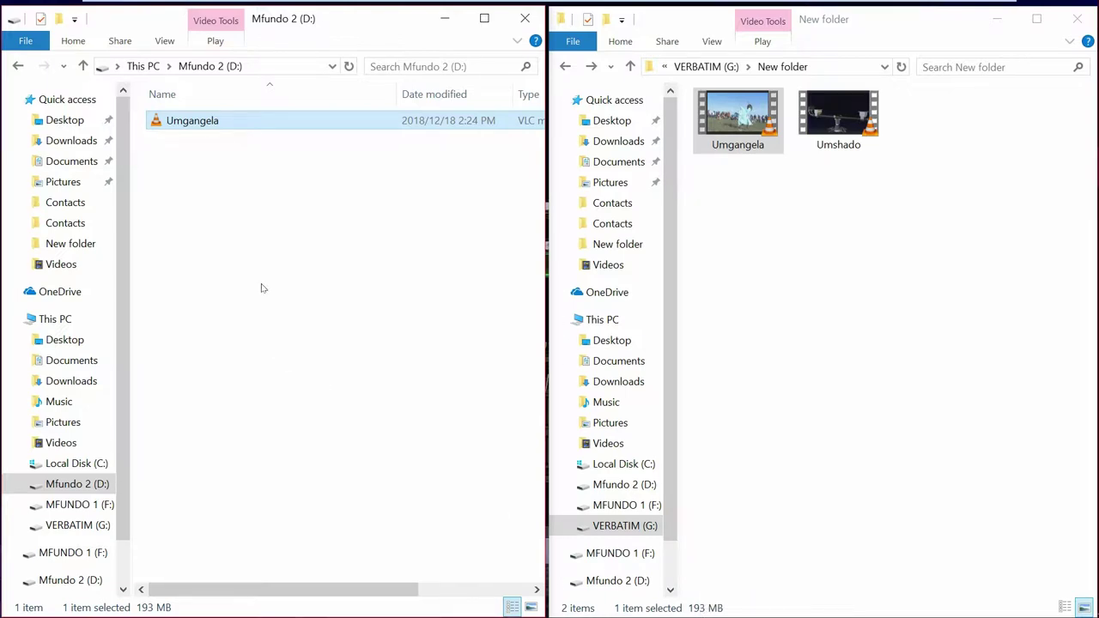
{"action": "key", "text": "Delete"}
{"action": "key", "text": "Return"}
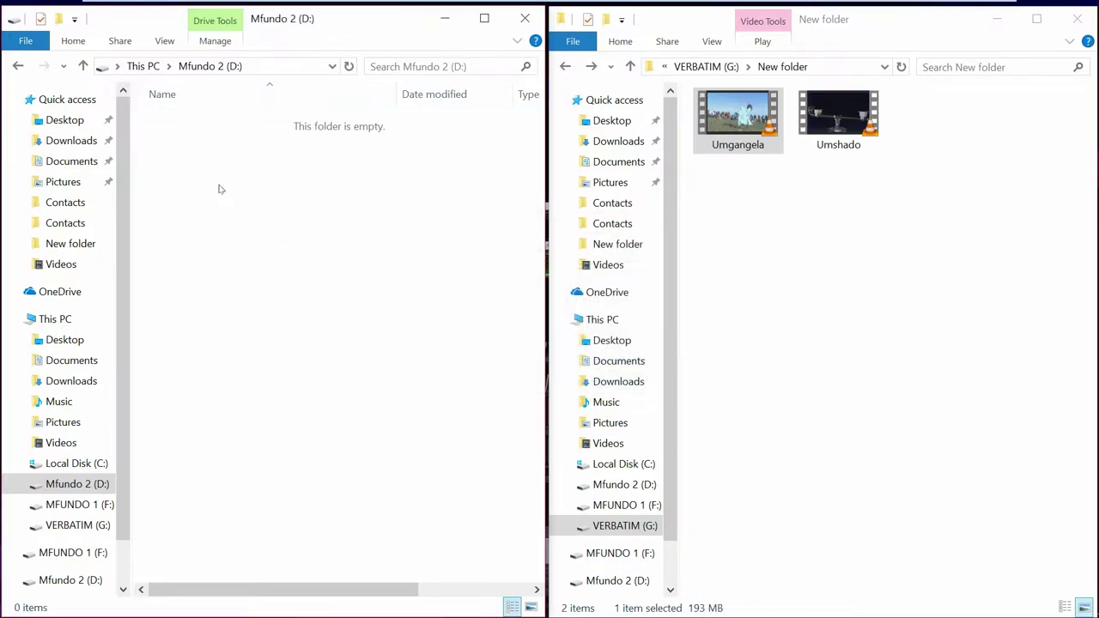
{"action": "key", "text": "BackSpace"}
Delete the Umgangela video from drive F: and return to This PC.
{"action": "double_click", "coordinate": [237, 255]}
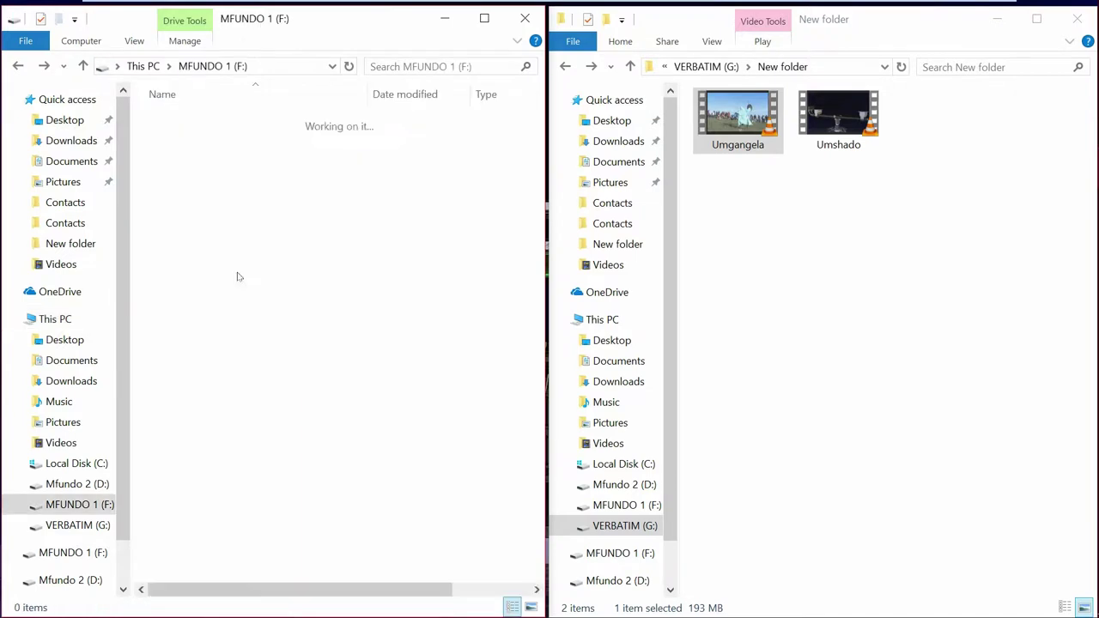
{"action": "left_click", "coordinate": [200, 123]}
{"action": "key", "text": "Delete"}
{"action": "key", "text": "Return"}
{"action": "key", "text": "BackSpace"}
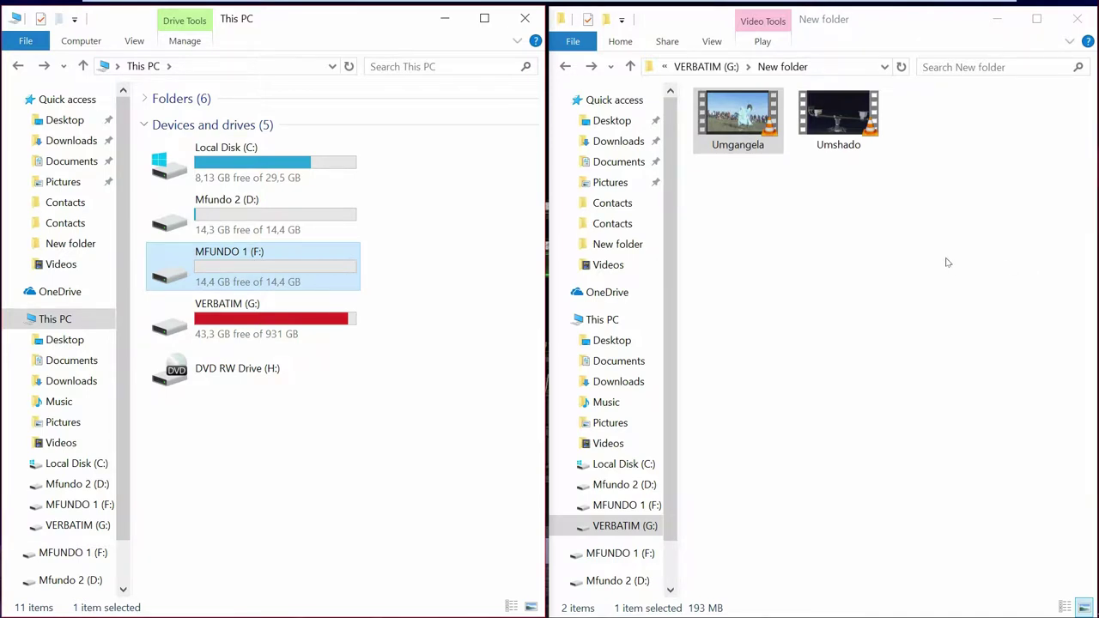
Play the Umshado video full screen in VLC media player, skip ahead in it, and close the player.
{"action": "double_click", "coordinate": [842, 114]}
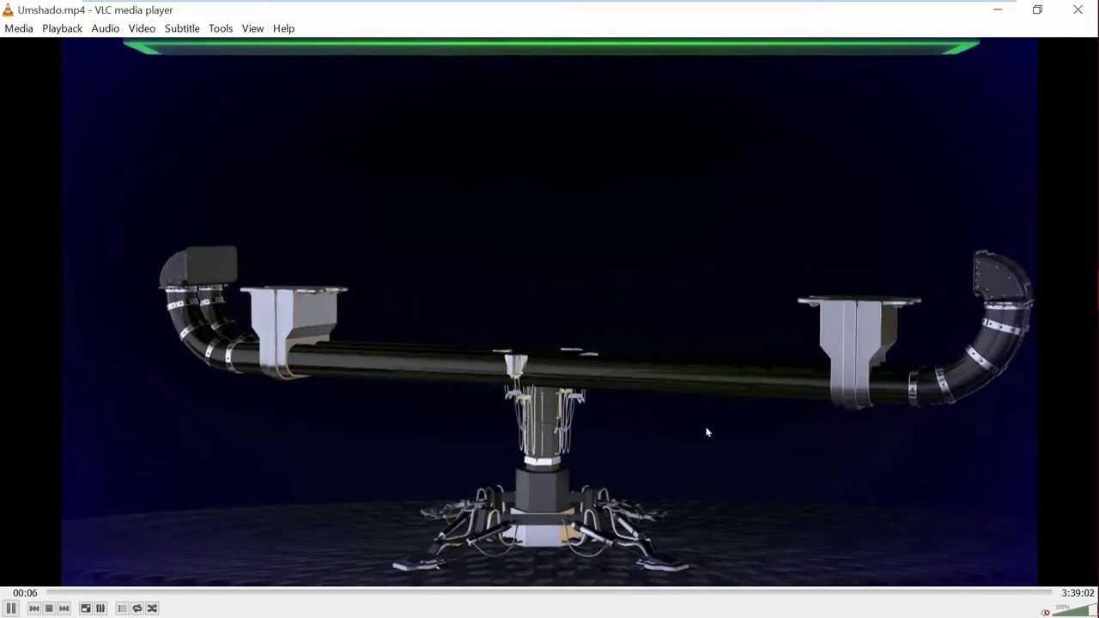
{"action": "double_click", "coordinate": [628, 434]}
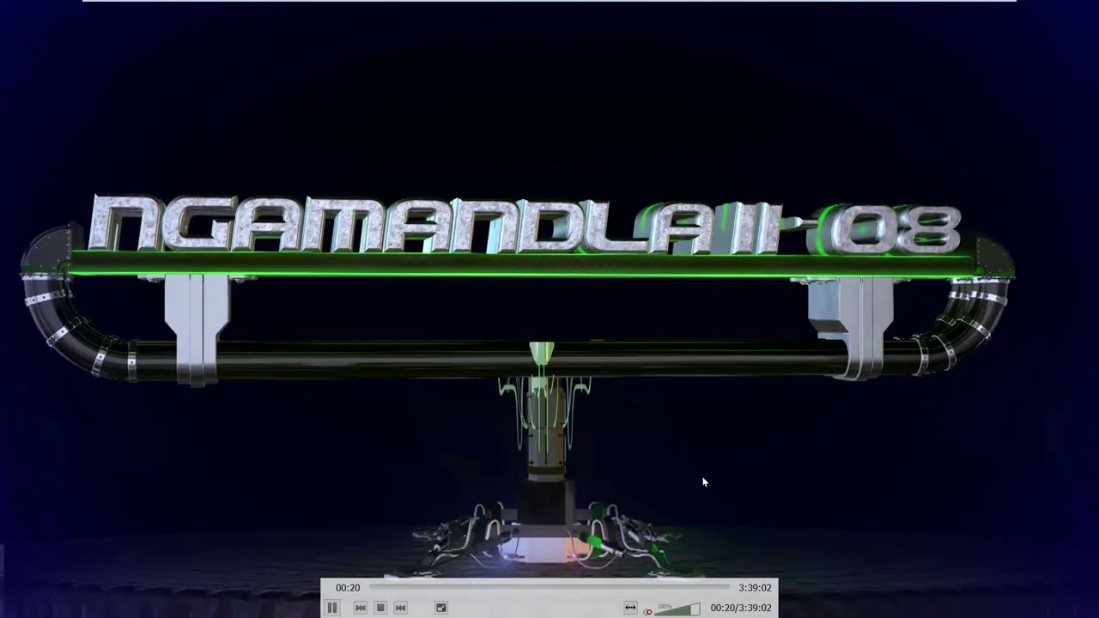
{"action": "left_click", "coordinate": [423, 587]}
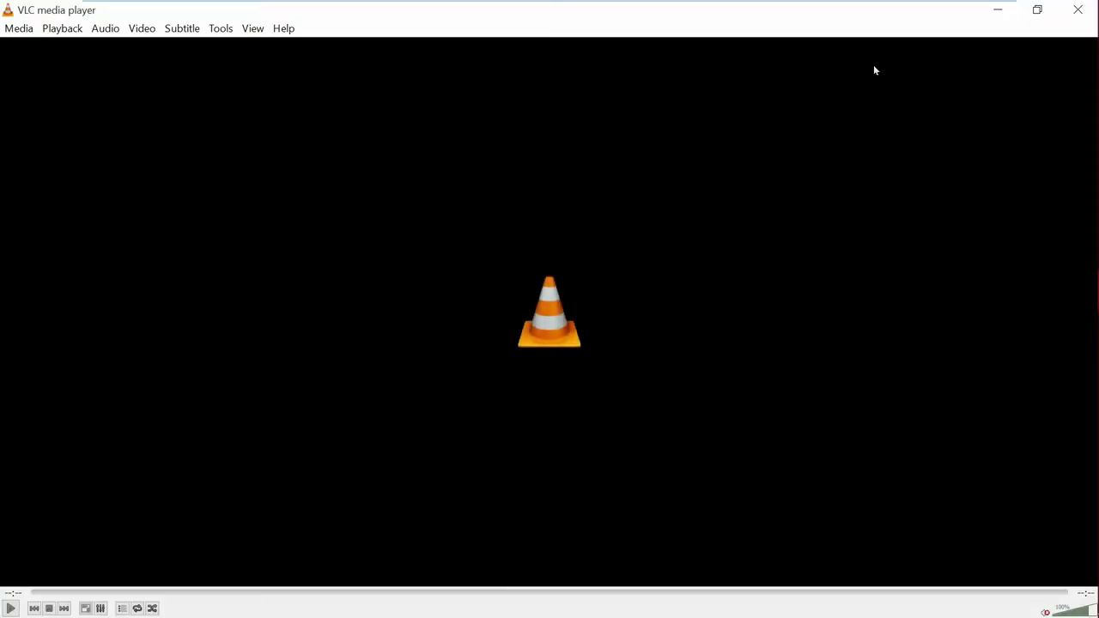
{"action": "left_click", "coordinate": [1082, 15]}
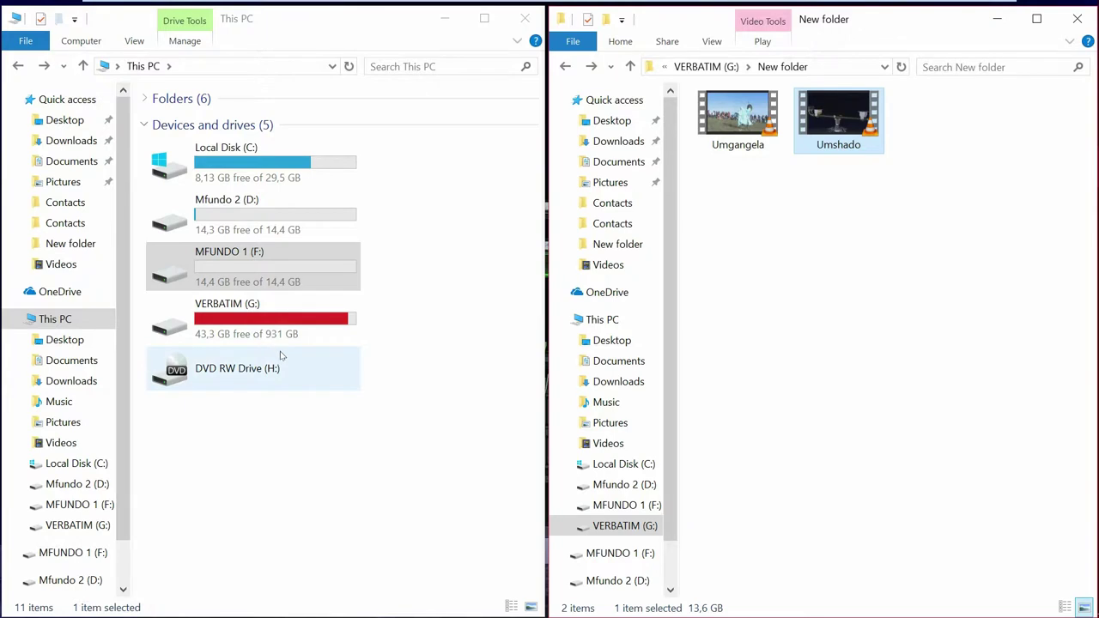
Rename removable drive D: as NTFS.
{"action": "left_click", "coordinate": [233, 260]}
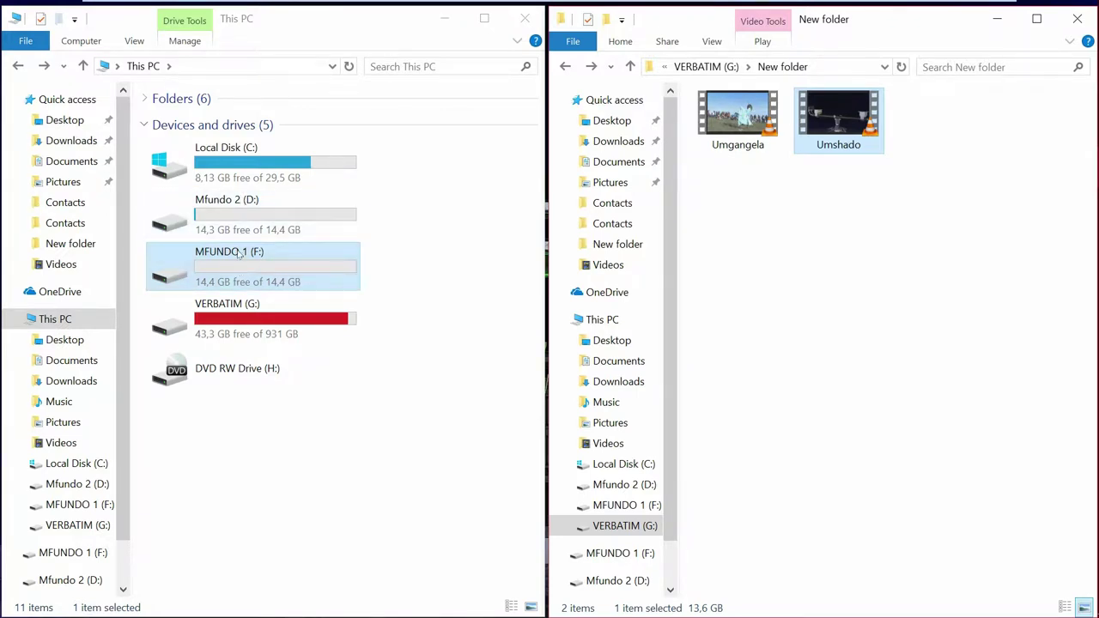
{"action": "left_click", "coordinate": [222, 210]}
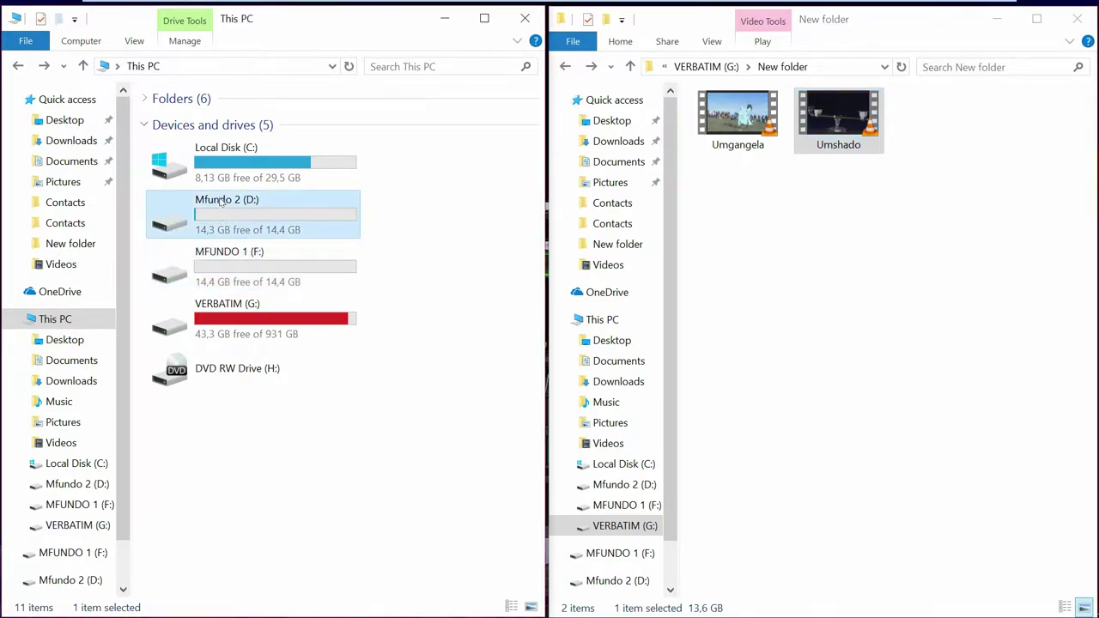
{"action": "key", "text": "F2"}
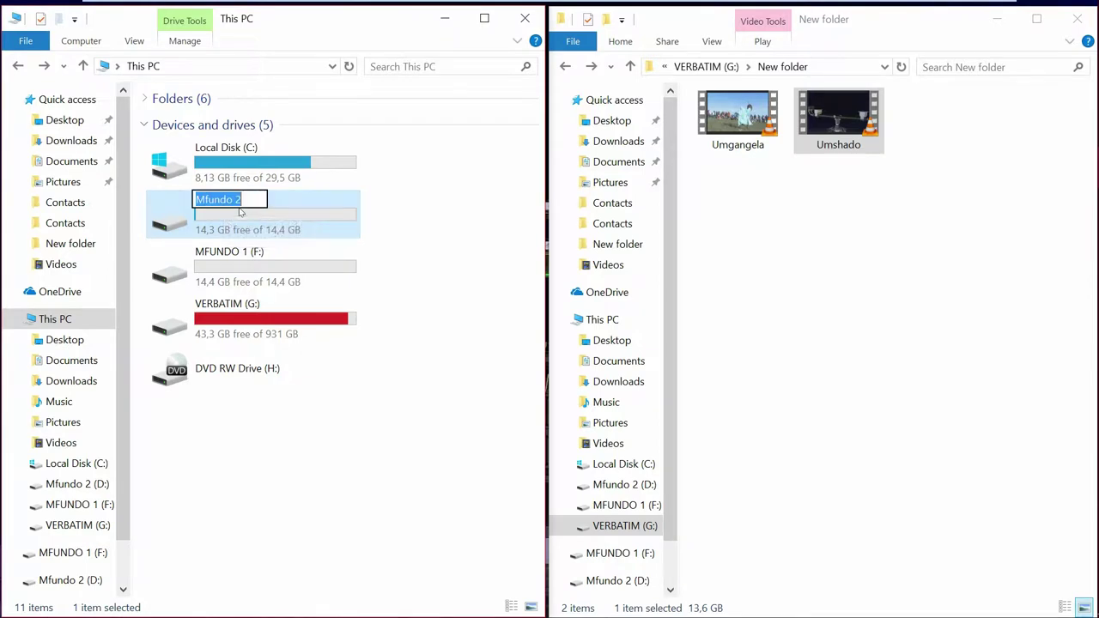
{"action": "type", "text": "N"}
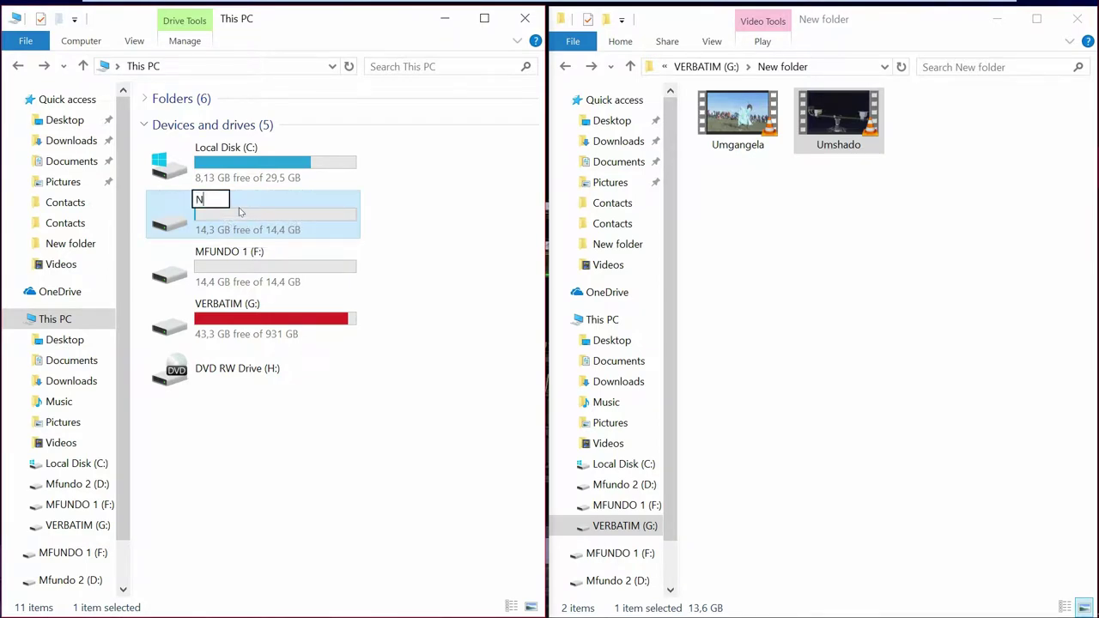
{"action": "type", "text": "TFS"}
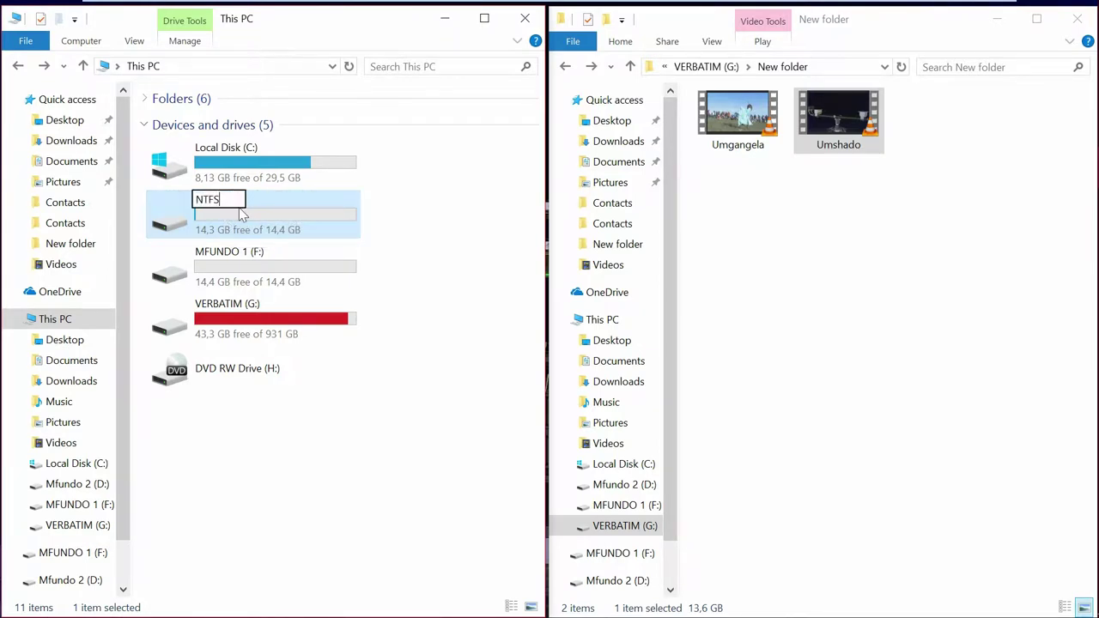
Rename removable drive F: as FAT32.
{"action": "left_click", "coordinate": [275, 273]}
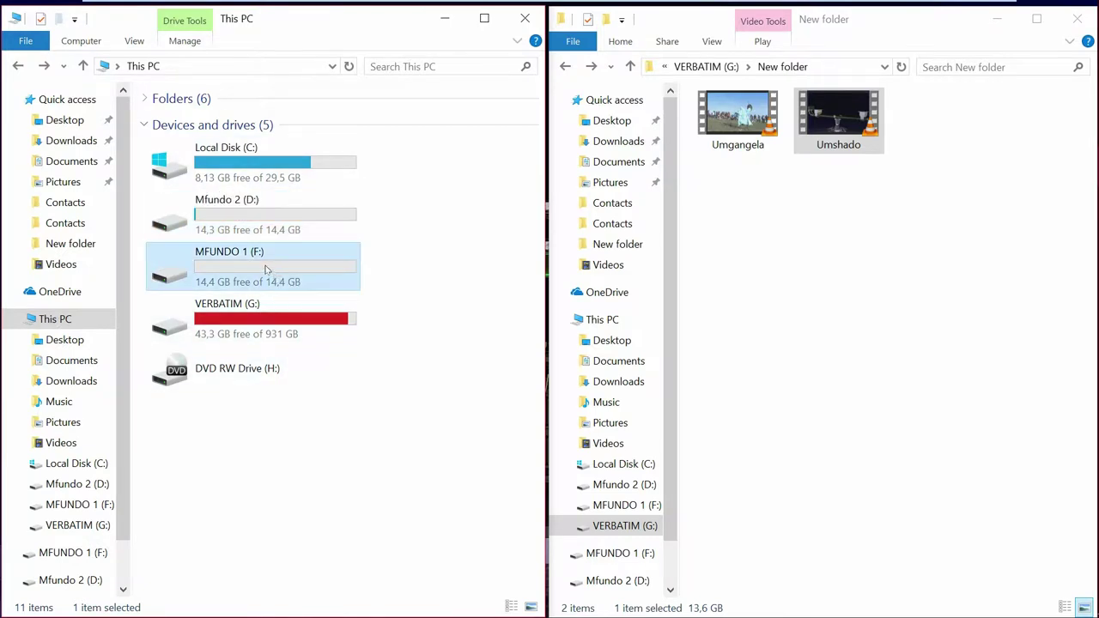
{"action": "key", "text": "F2"}
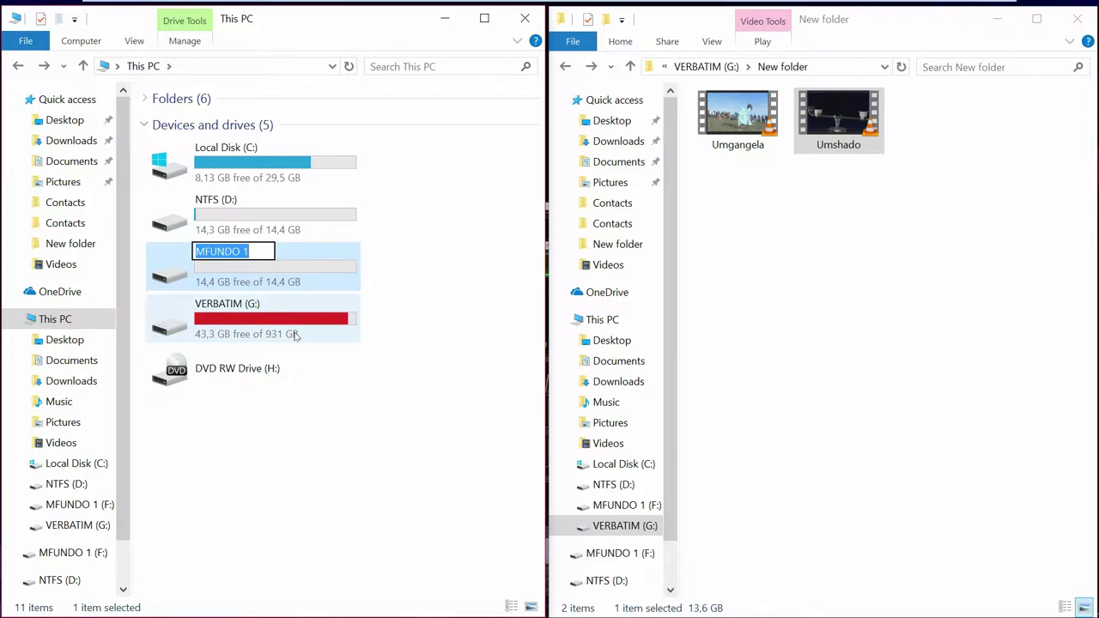
{"action": "type", "text": "FAT"}
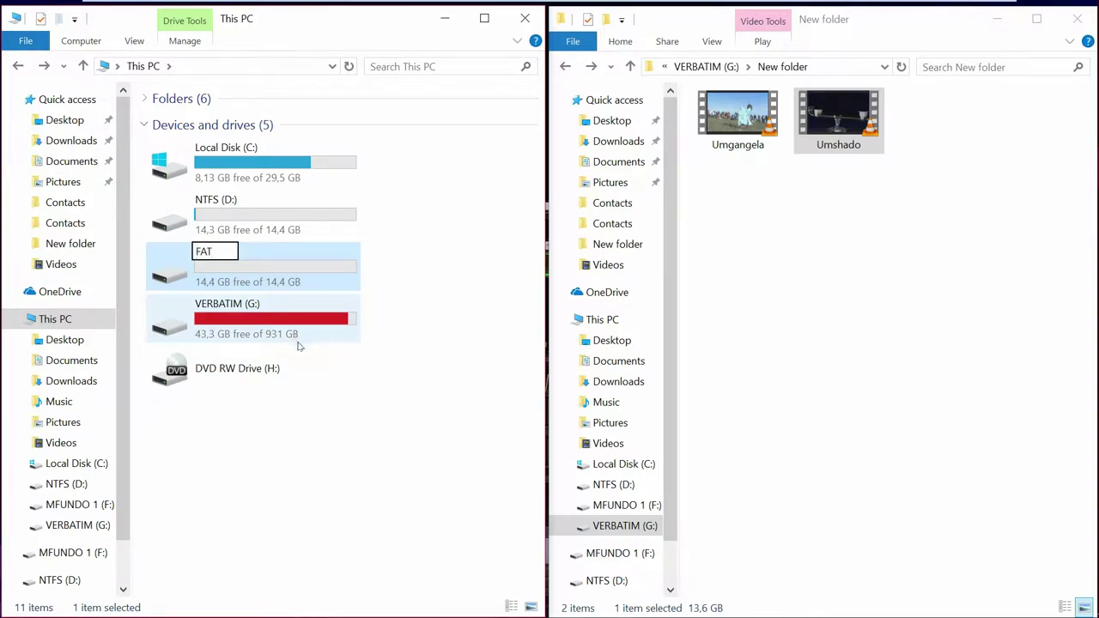
{"action": "type", "text": "32"}
{"action": "left_click", "coordinate": [334, 535]}
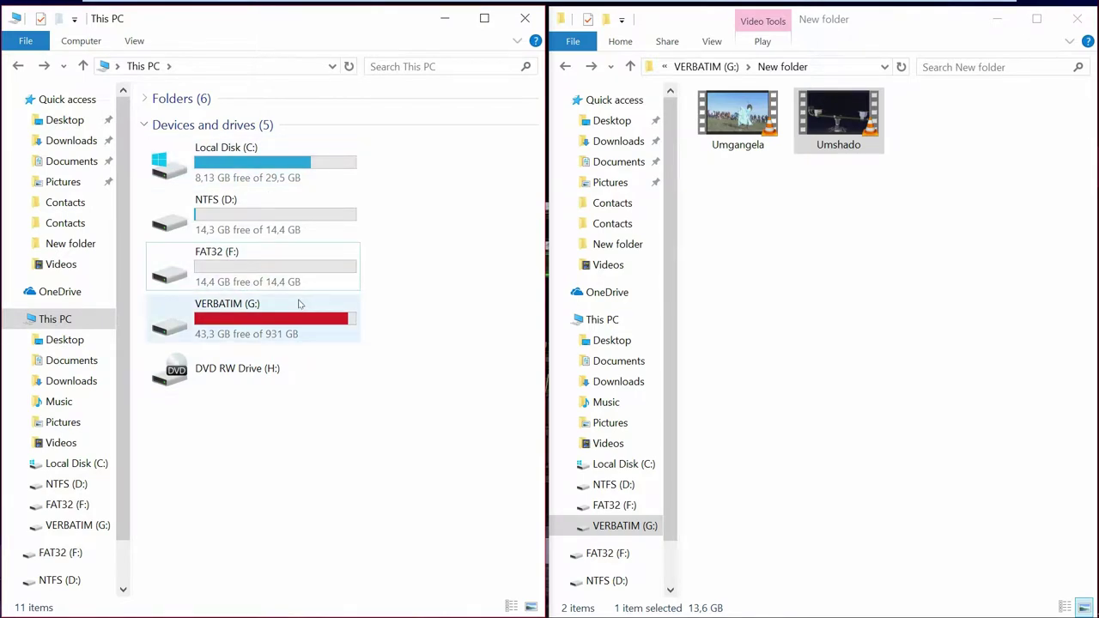
Try to copy the Umshado video from New folder to the FAT32 (F:) drive.
{"action": "left_click", "coordinate": [845, 120]}
{"action": "left_click_drag", "start_coordinate": [846, 120], "coordinate": [242, 276]}
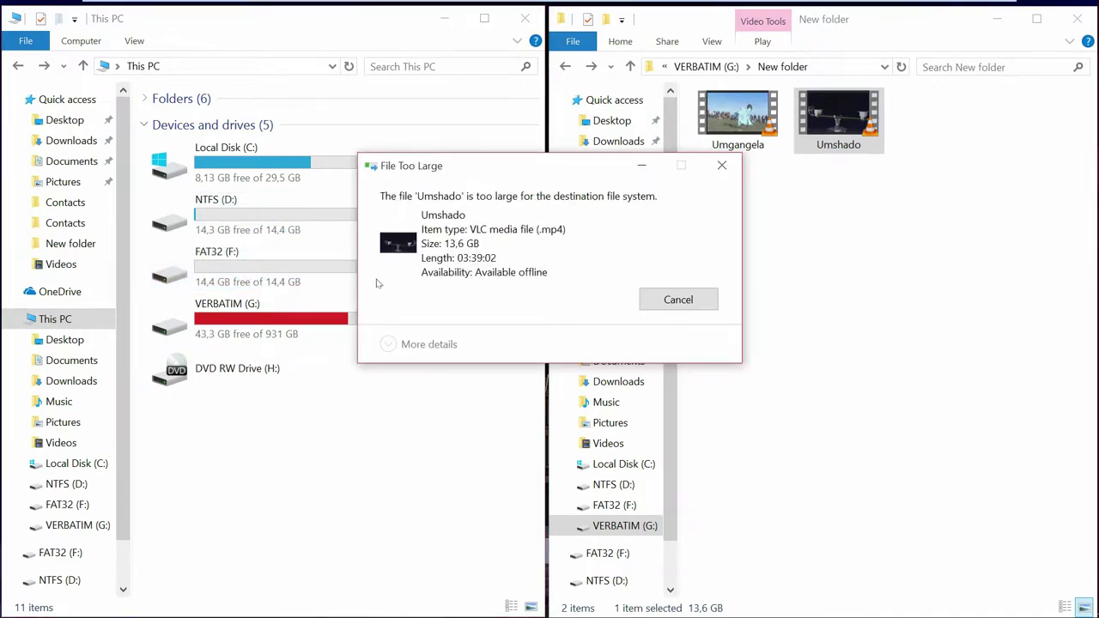
{"action": "left_click", "coordinate": [677, 299]}
Copy the Umshado video from New folder to the NTFS (D:) drive.
{"action": "left_click_drag", "start_coordinate": [840, 126], "coordinate": [221, 218]}
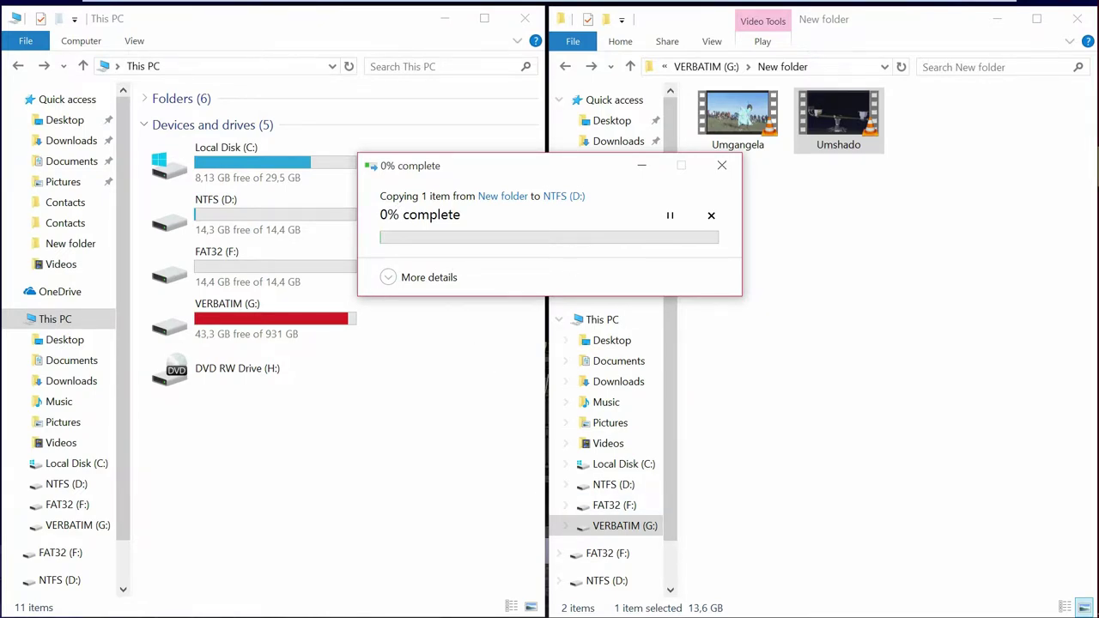
Try to copy the Umshado video to the FAT32 (F:) drive while the NTFS (D:) copy is running.
{"action": "mouse_move", "coordinate": [1041, 249]}
{"action": "left_click_drag", "start_coordinate": [533, 180], "coordinate": [622, 338]}
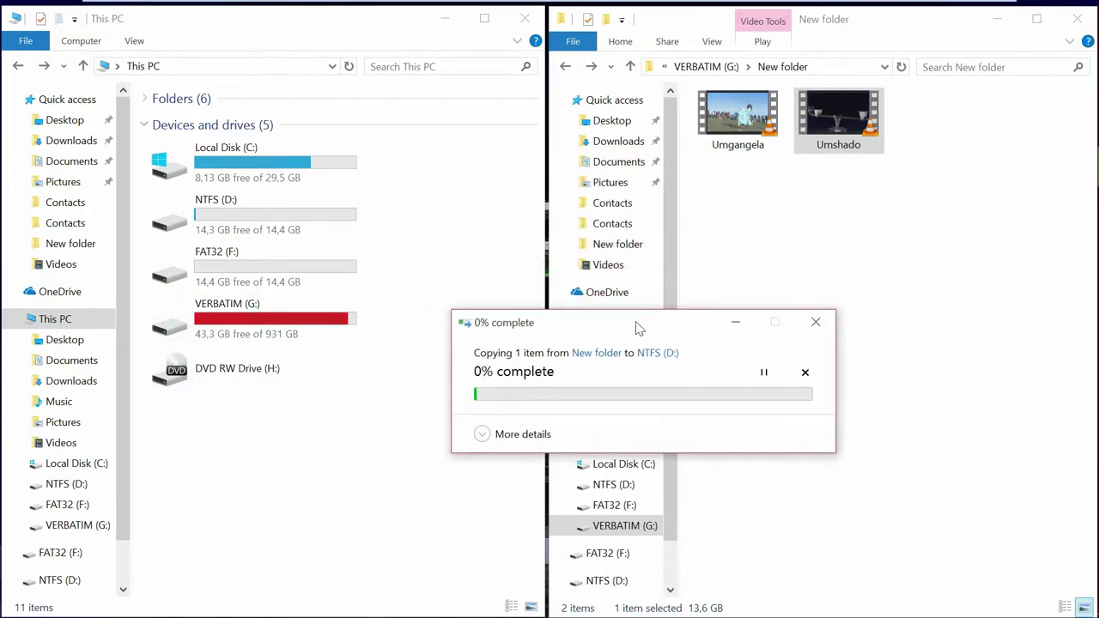
{"action": "left_click_drag", "start_coordinate": [603, 213], "coordinate": [251, 273]}
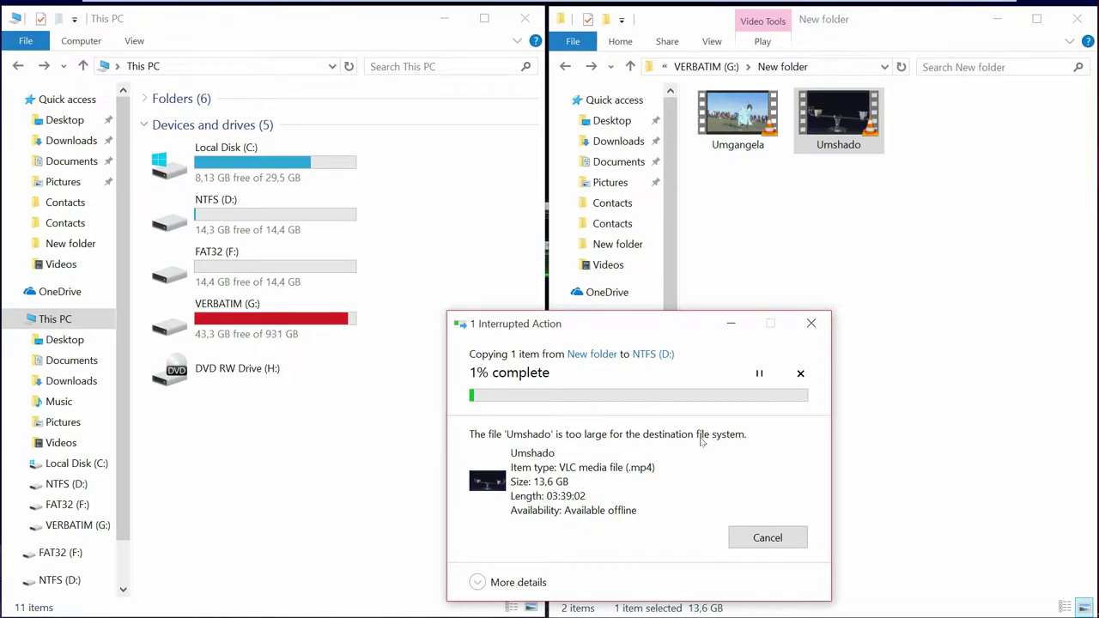
{"action": "left_click", "coordinate": [766, 537]}
Cancel the running copy of the Umshado video to the NTFS (D:) drive.
{"action": "left_click_drag", "start_coordinate": [671, 327], "coordinate": [579, 399]}
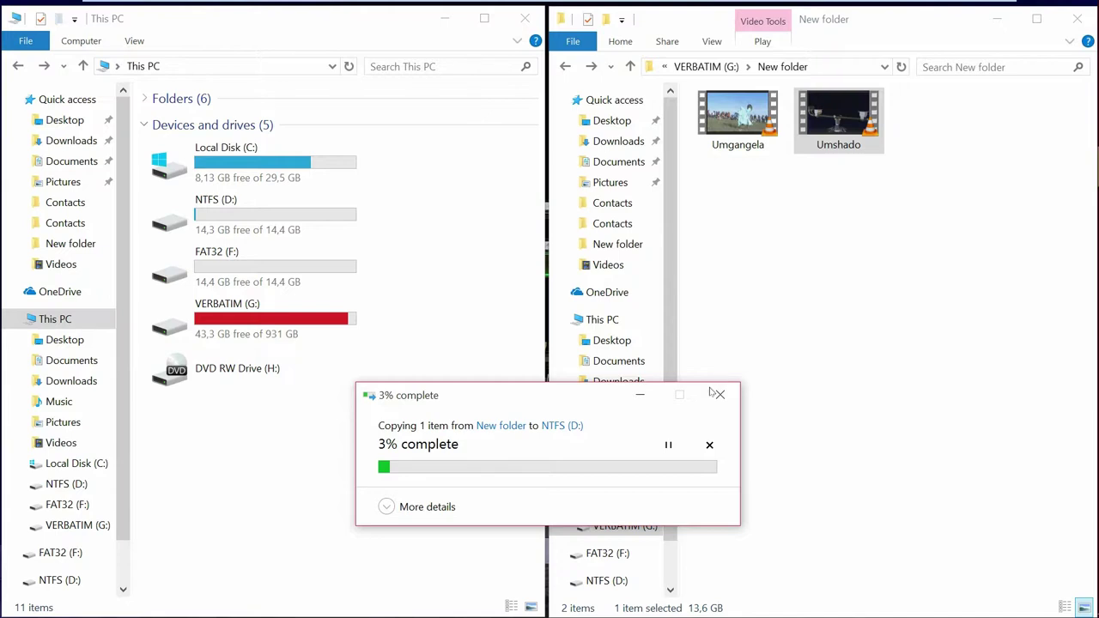
{"action": "left_click", "coordinate": [712, 393]}
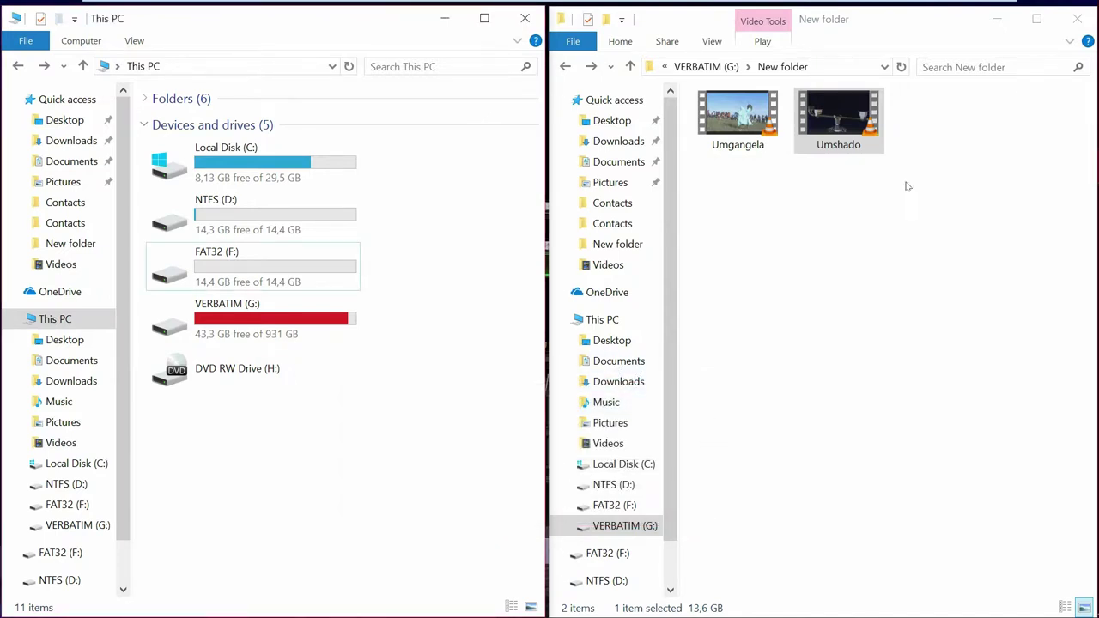
{"action": "left_click", "coordinate": [996, 19]}
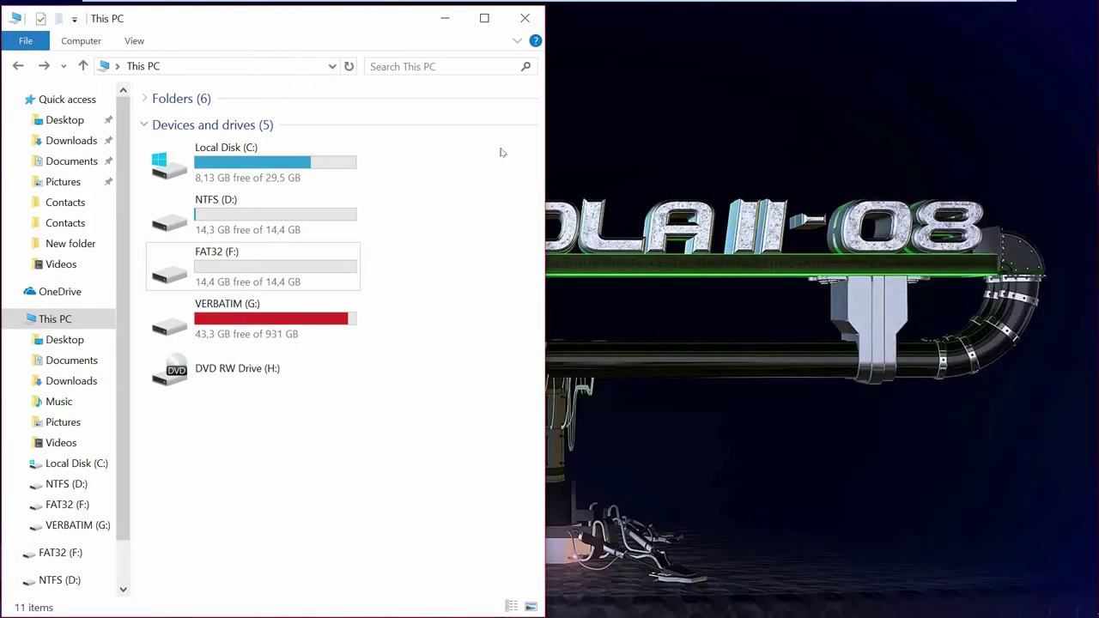
{"action": "left_click", "coordinate": [484, 18]}
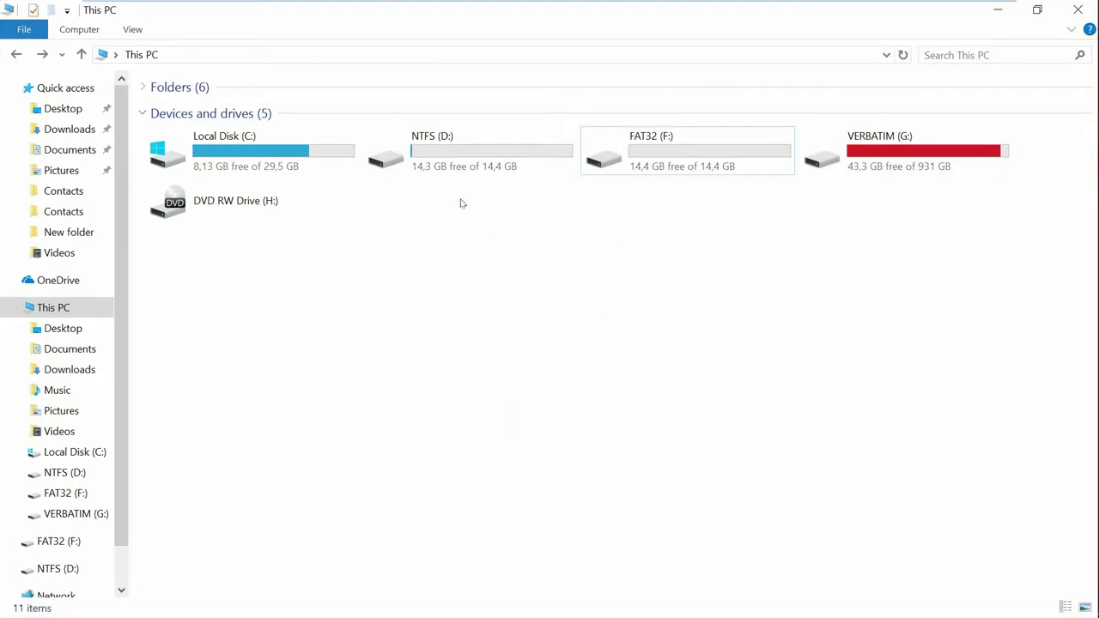
{"action": "left_click", "coordinate": [643, 166]}
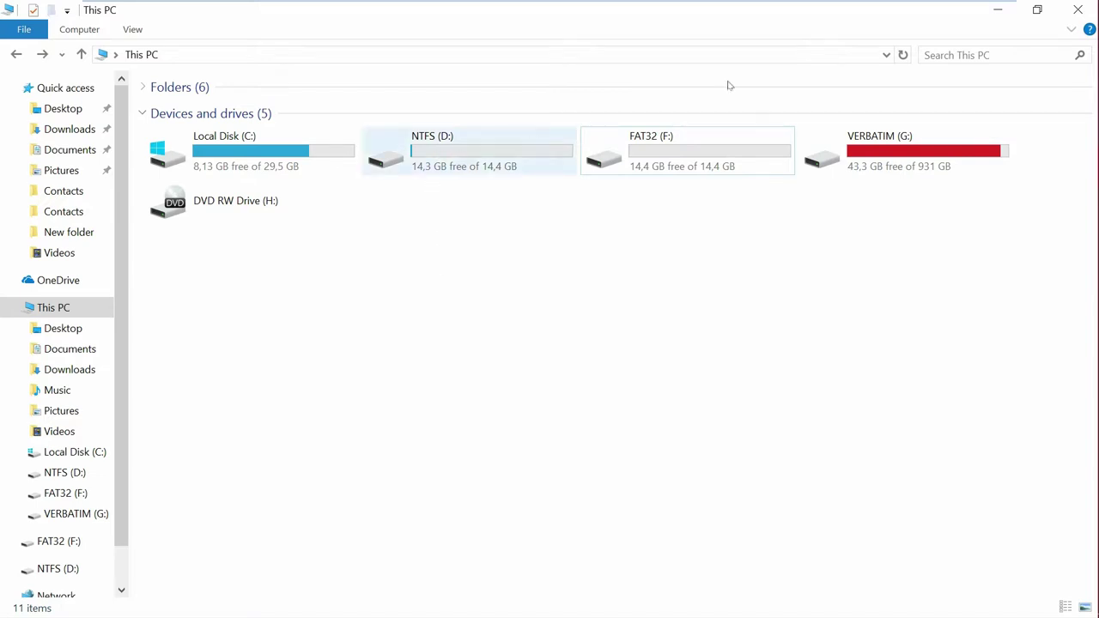
{"action": "left_click", "coordinate": [1037, 10]}
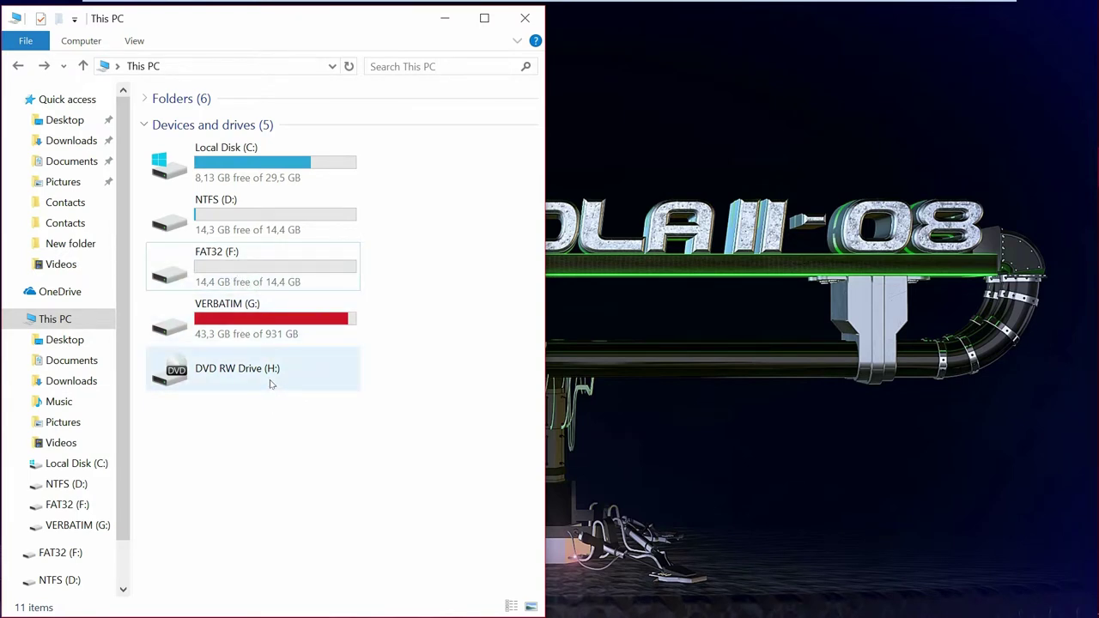
Open the FAT32 (F:) drive and bring the New folder window back beside it.
{"action": "double_click", "coordinate": [227, 265]}
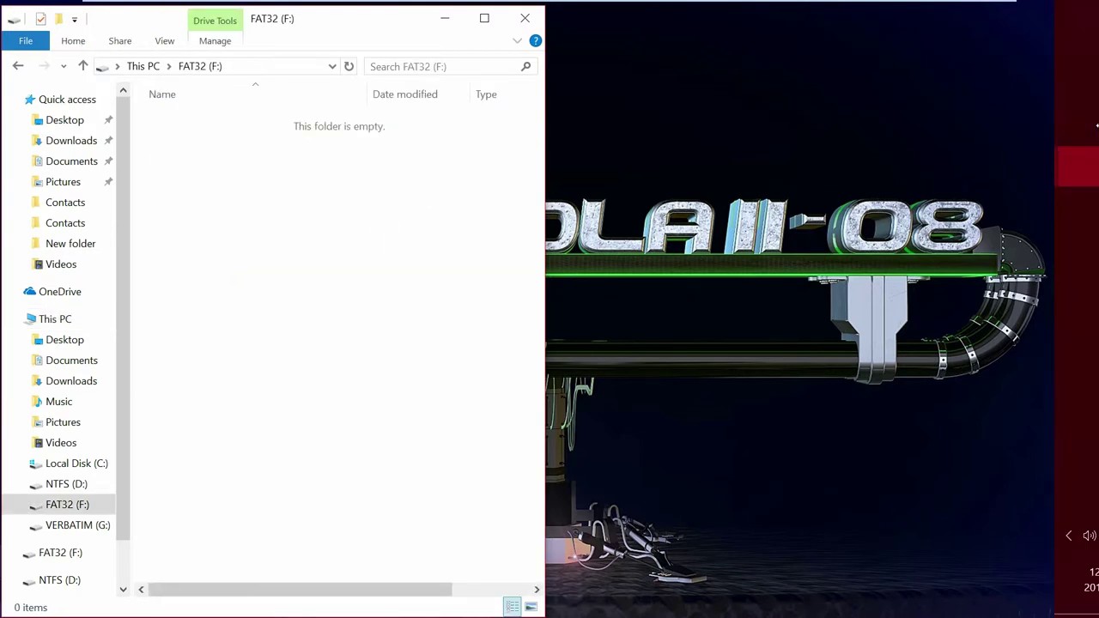
{"action": "mouse_move", "coordinate": [1041, 166]}
{"action": "left_click", "coordinate": [858, 112]}
{"action": "left_click", "coordinate": [837, 239]}
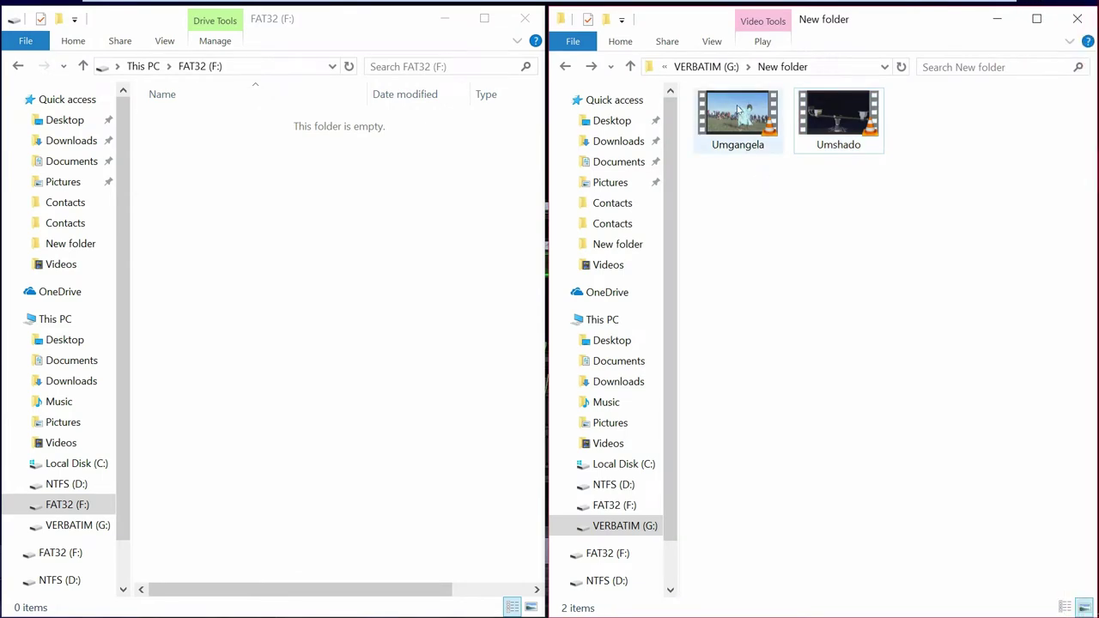
Try to copy the Umgangela video from New folder to the FAT32 (F:) drive.
{"action": "left_click_drag", "start_coordinate": [737, 108], "coordinate": [367, 348]}
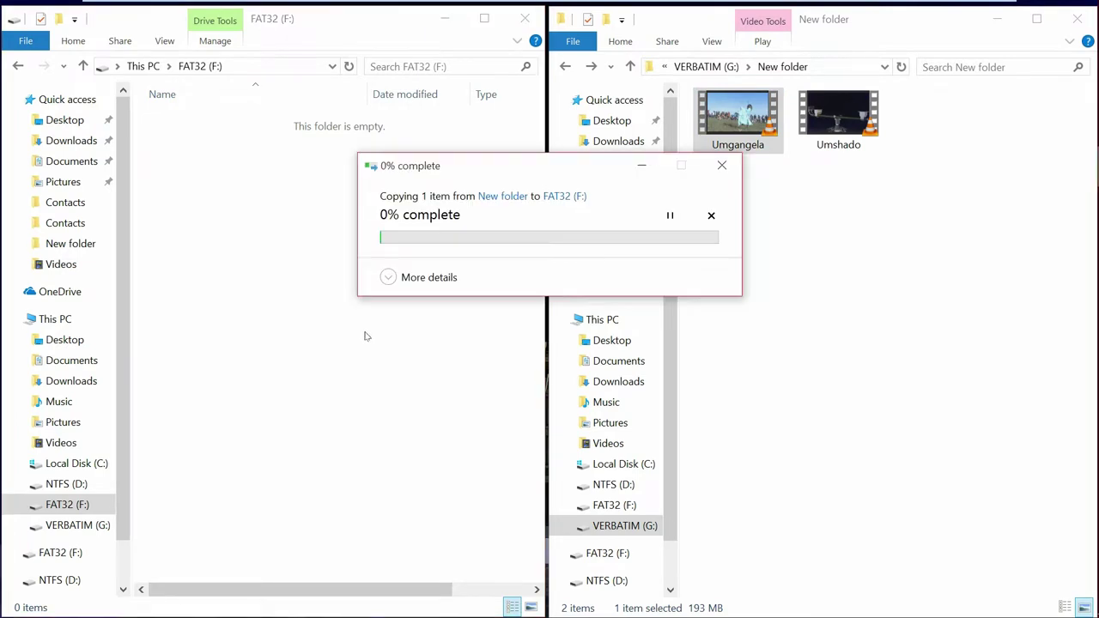
{"action": "left_click_drag", "start_coordinate": [575, 166], "coordinate": [584, 444]}
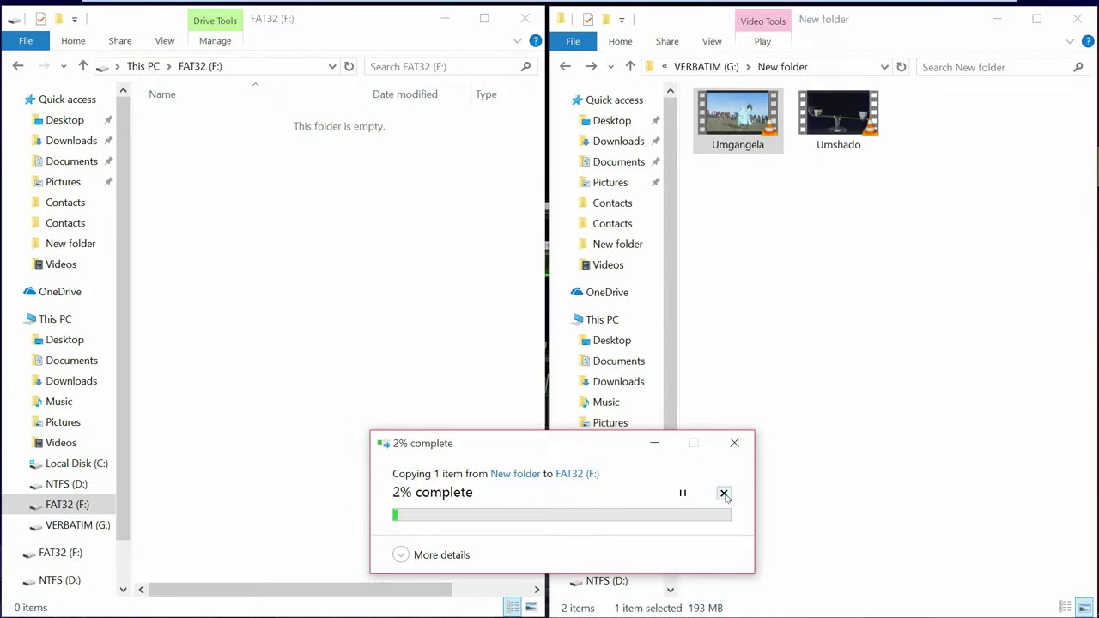
{"action": "left_click", "coordinate": [734, 442]}
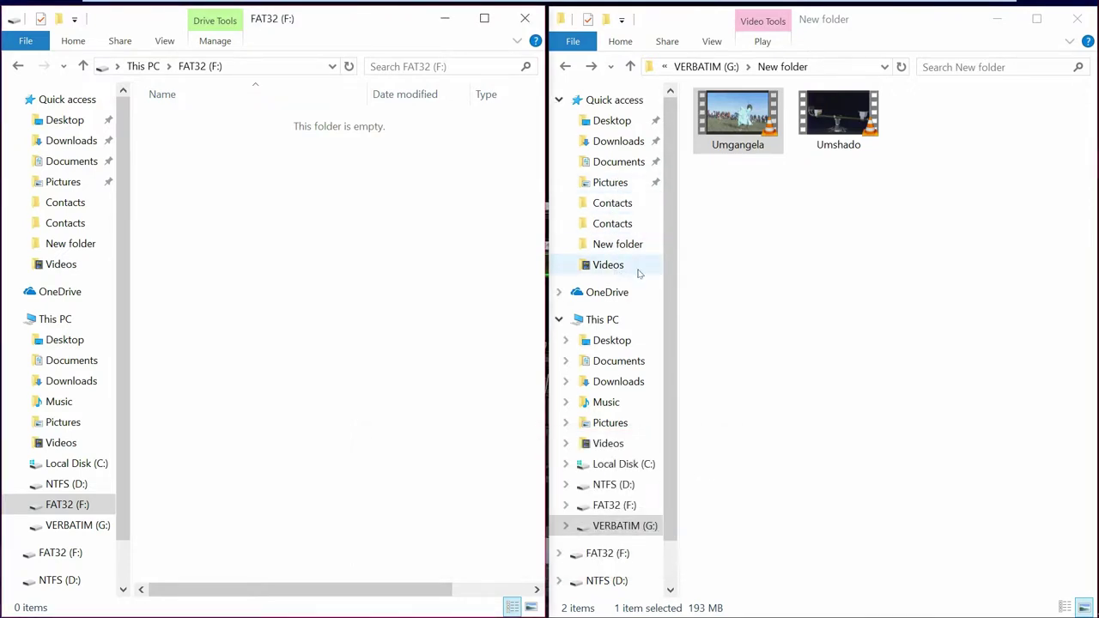
{"action": "left_click", "coordinate": [611, 162]}
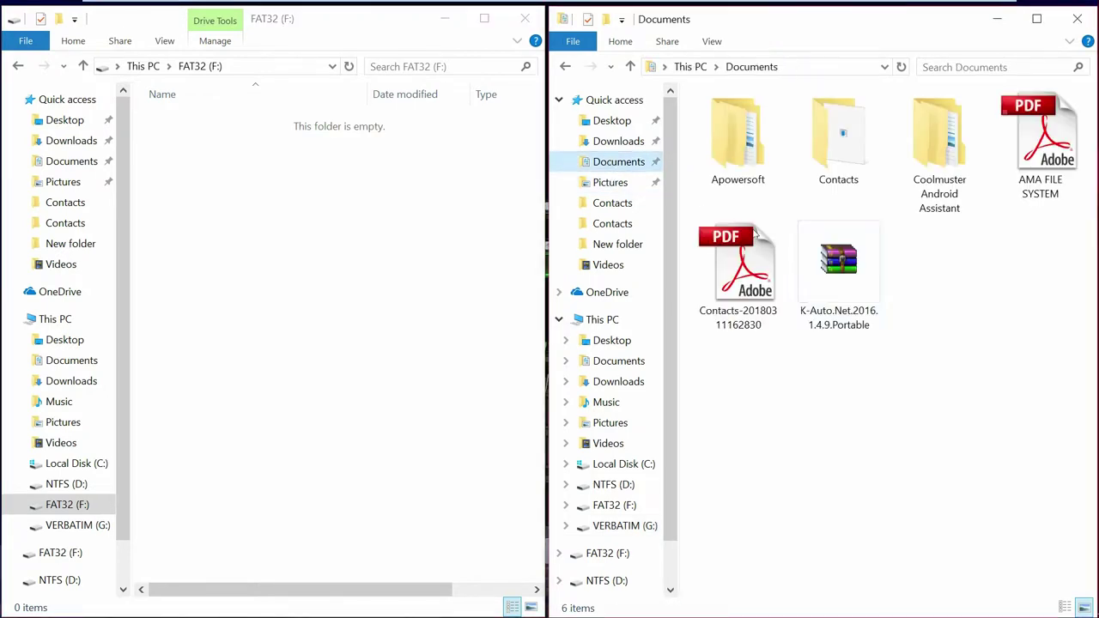
{"action": "left_click_drag", "start_coordinate": [748, 276], "coordinate": [329, 347]}
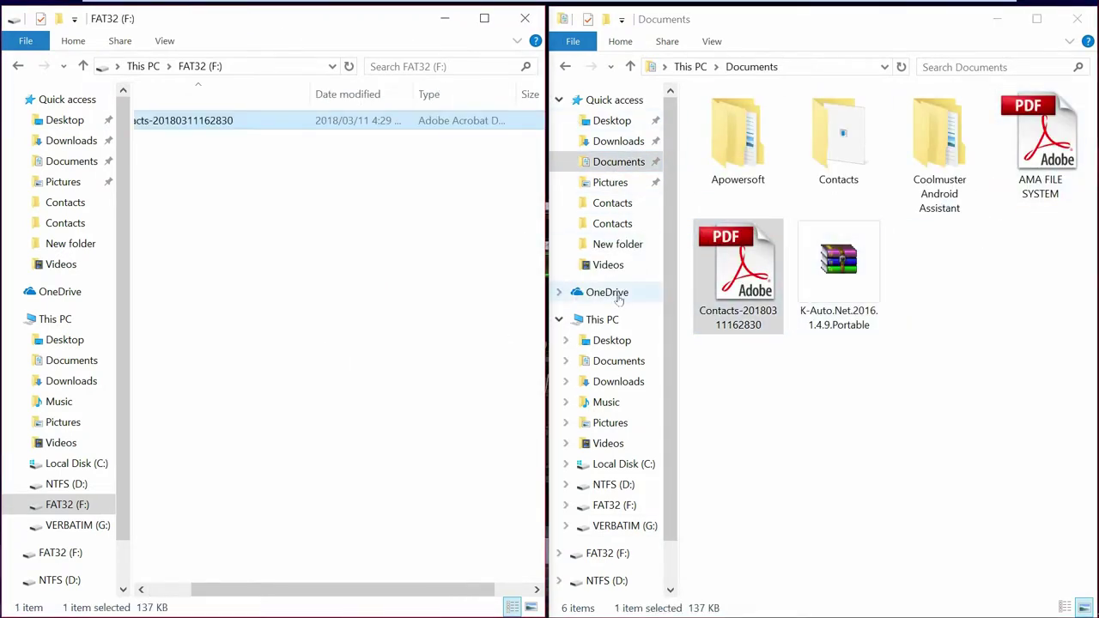
{"action": "left_click", "coordinate": [565, 66]}
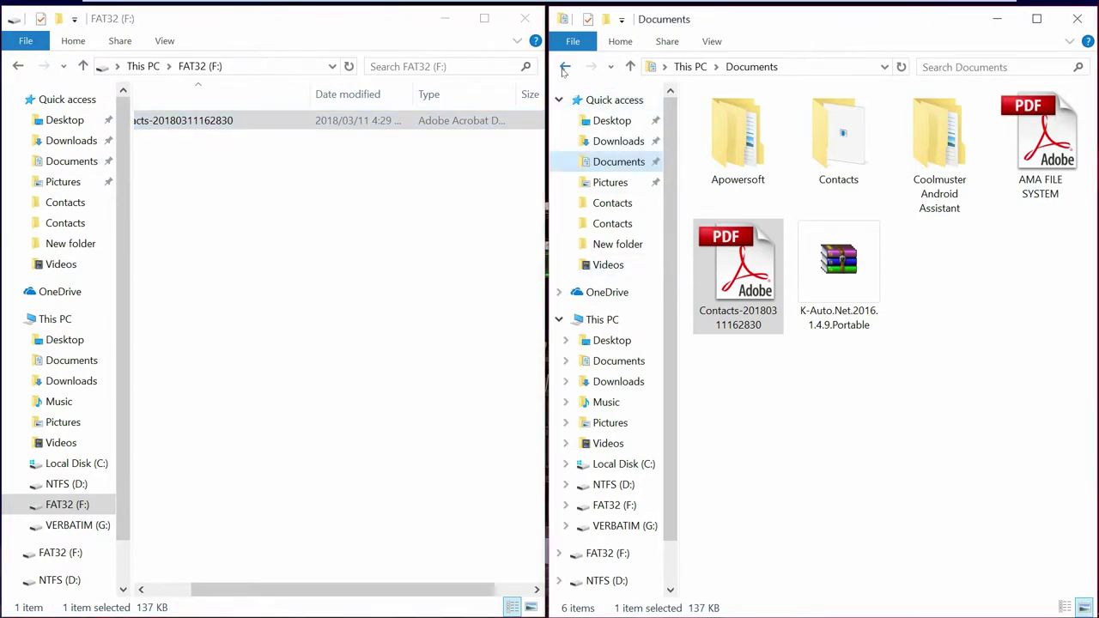
{"action": "left_click", "coordinate": [350, 273]}
{"action": "left_click_drag", "start_coordinate": [368, 589], "coordinate": [240, 599]}
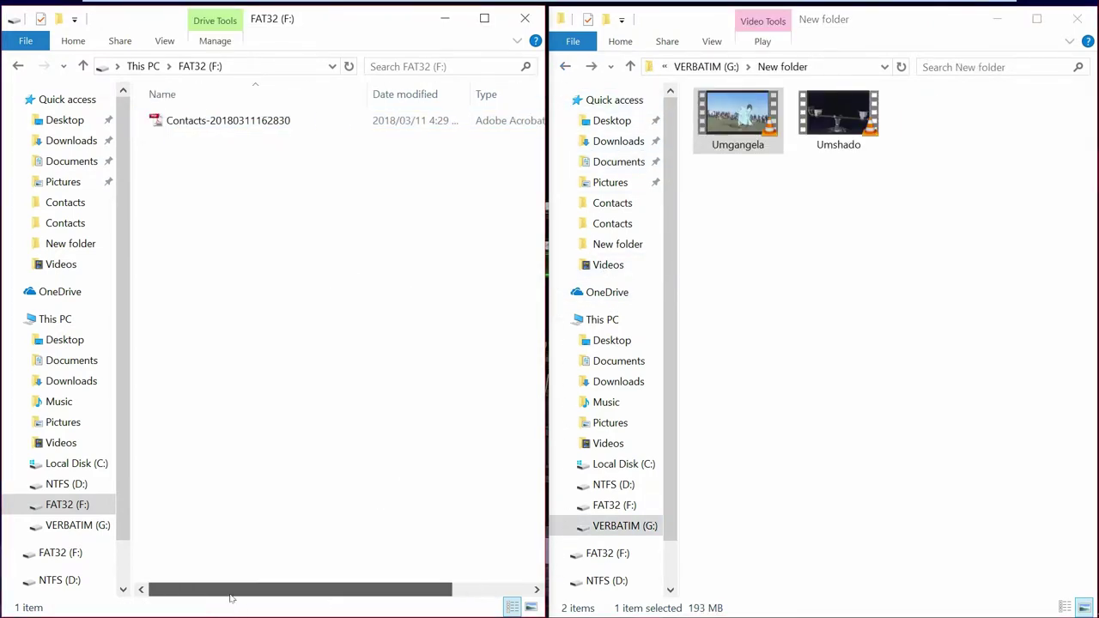
{"action": "left_click", "coordinate": [155, 120]}
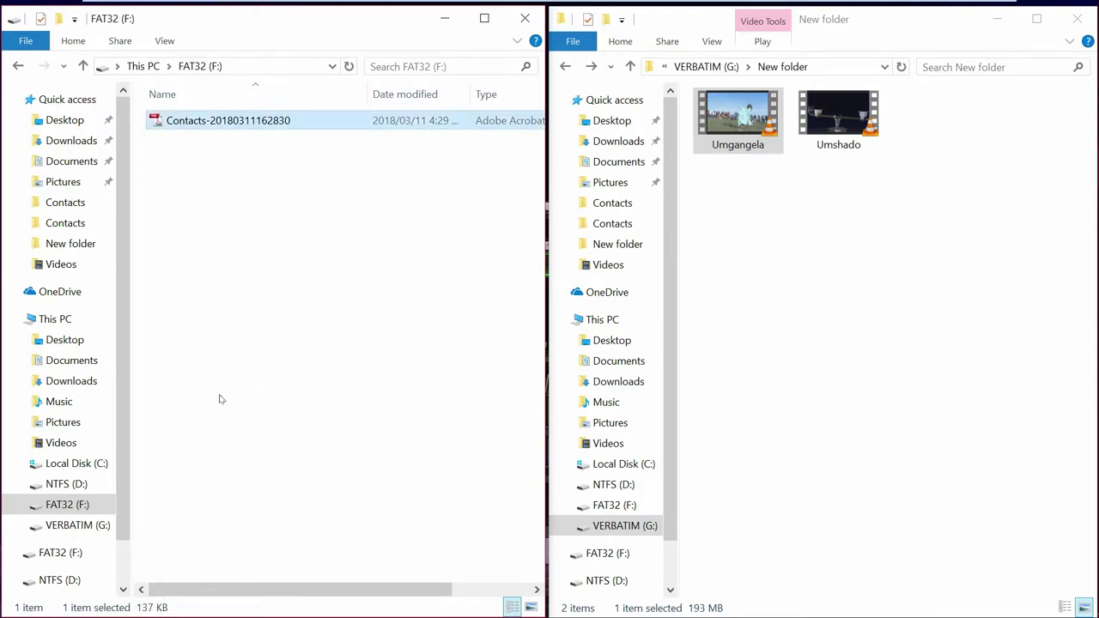
{"action": "left_click", "coordinate": [233, 275]}
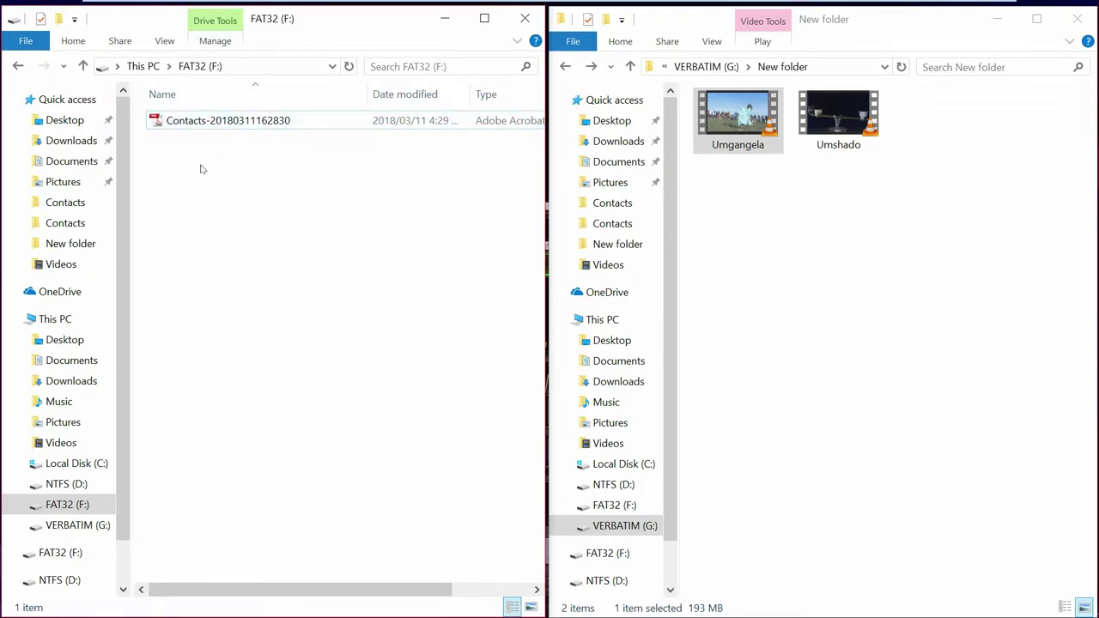
Check the contents of the FAT32 (F:) drive and its file system in the drive properties.
{"action": "left_click", "coordinate": [54, 319]}
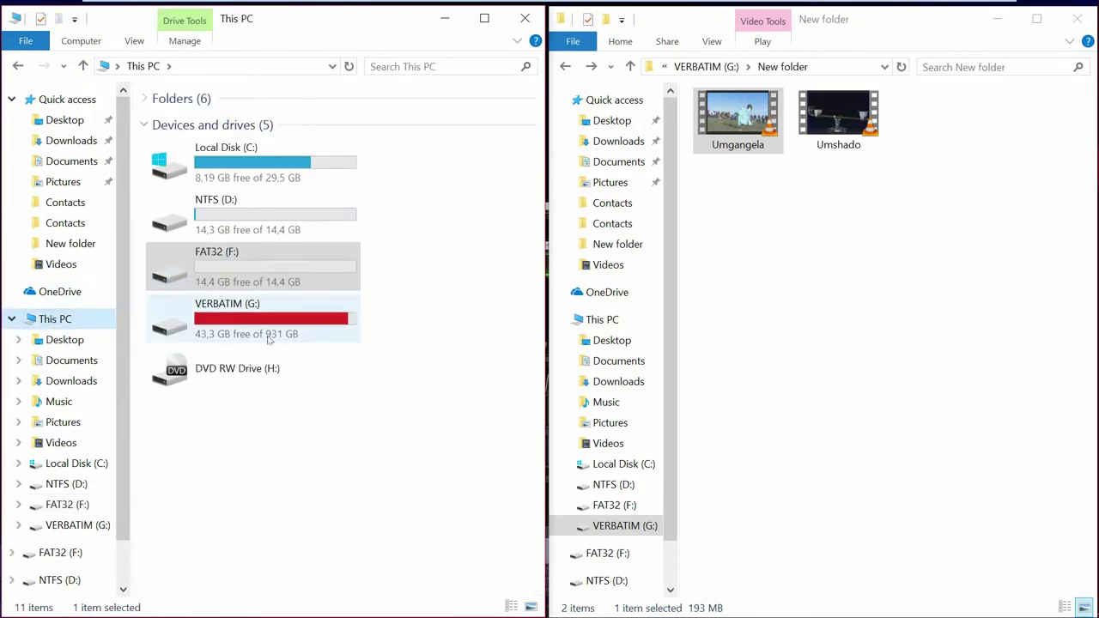
{"action": "double_click", "coordinate": [221, 268]}
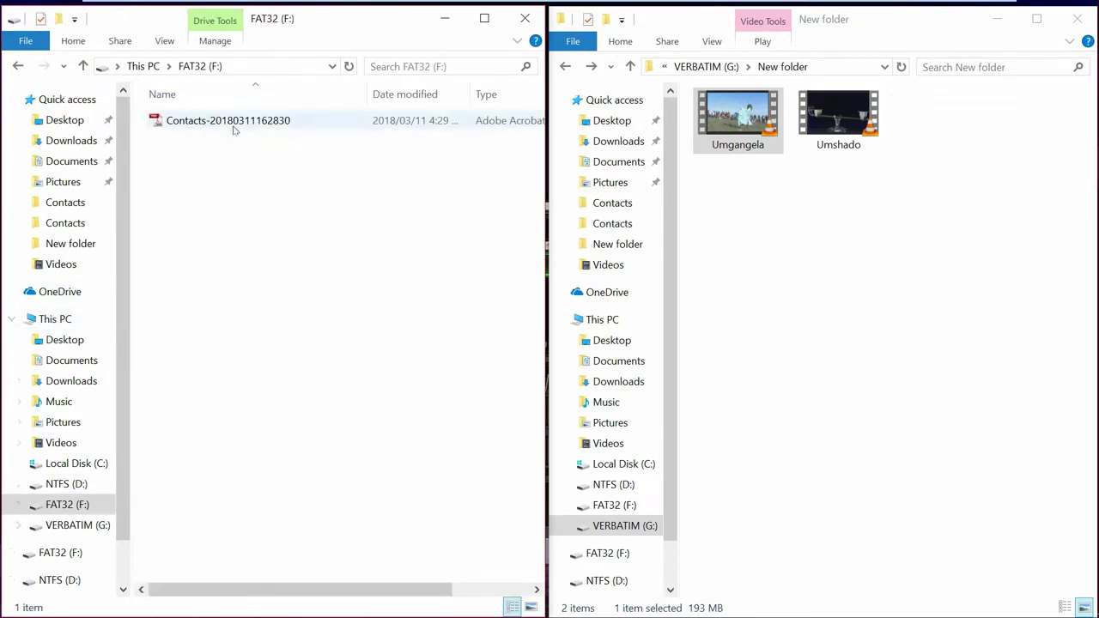
{"action": "key", "text": "alt+Left"}
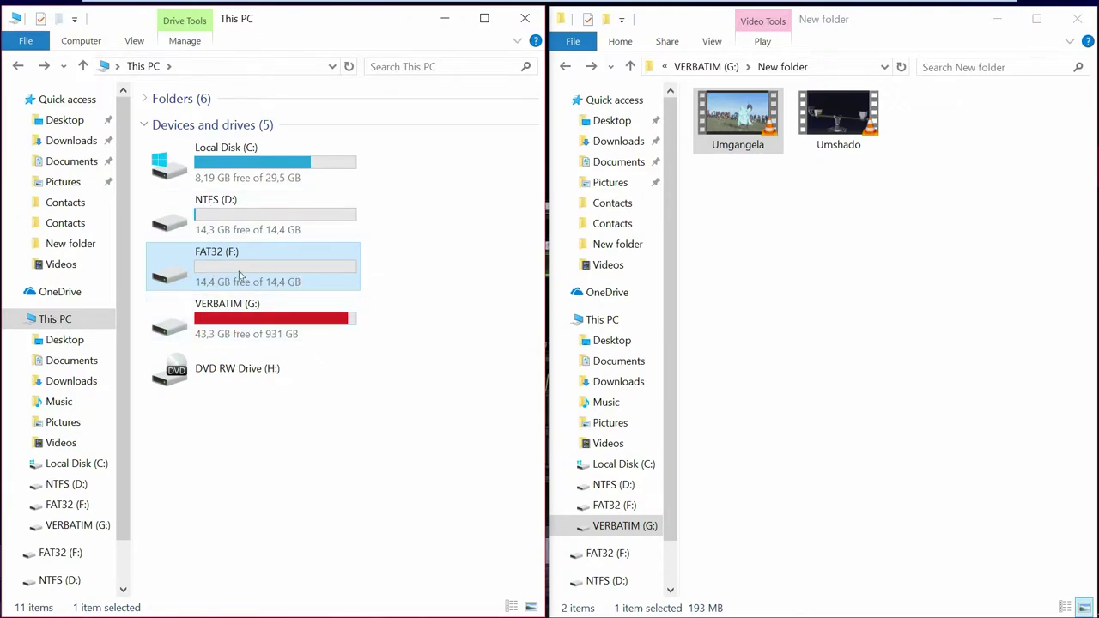
{"action": "right_click", "coordinate": [214, 264]}
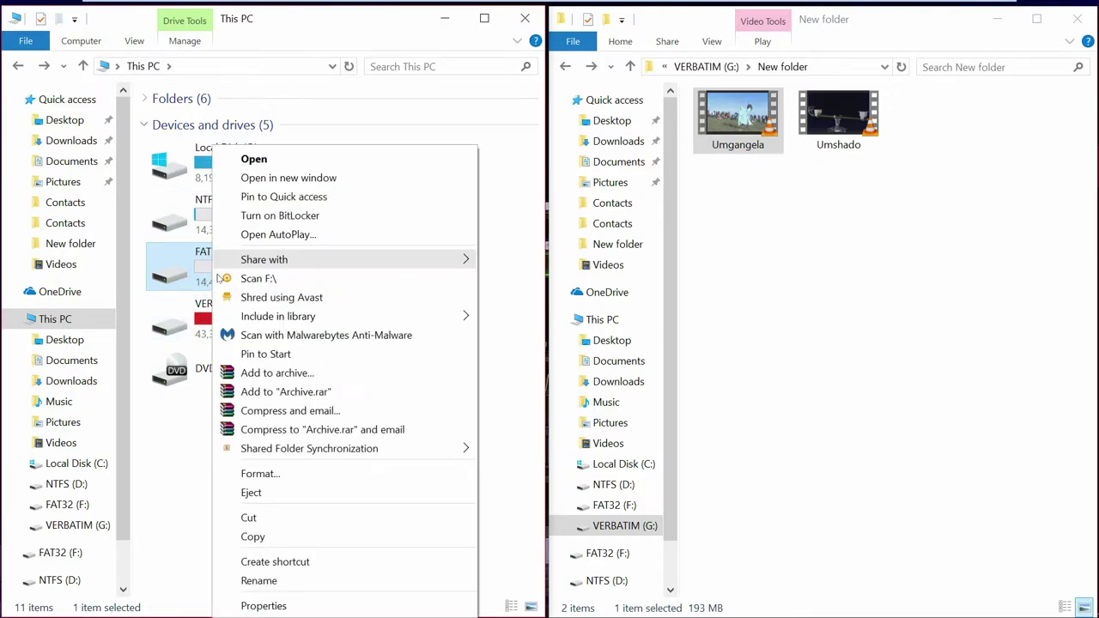
{"action": "left_click", "coordinate": [266, 605]}
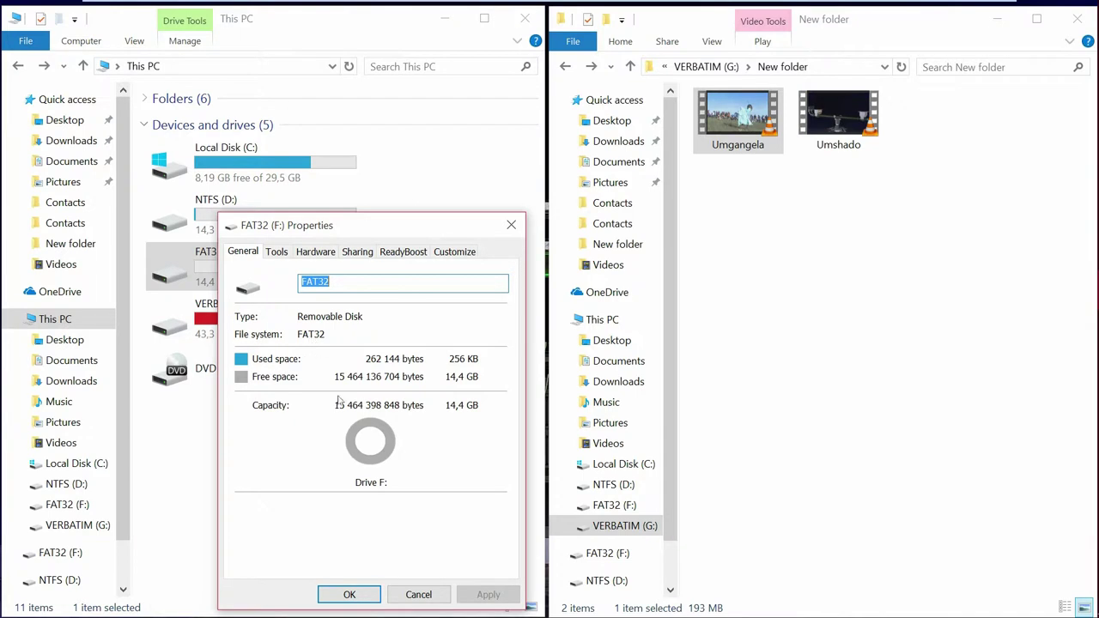
{"action": "left_click", "coordinate": [350, 593]}
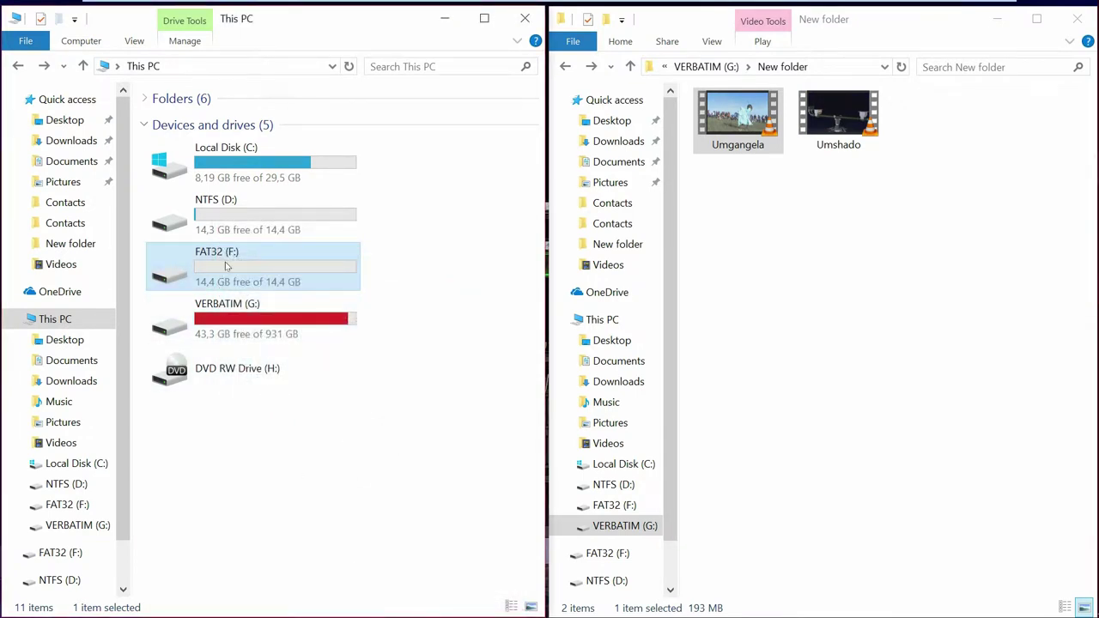
Minimize the New folder window and open Command Prompt as administrator.
{"action": "left_click", "coordinate": [997, 19]}
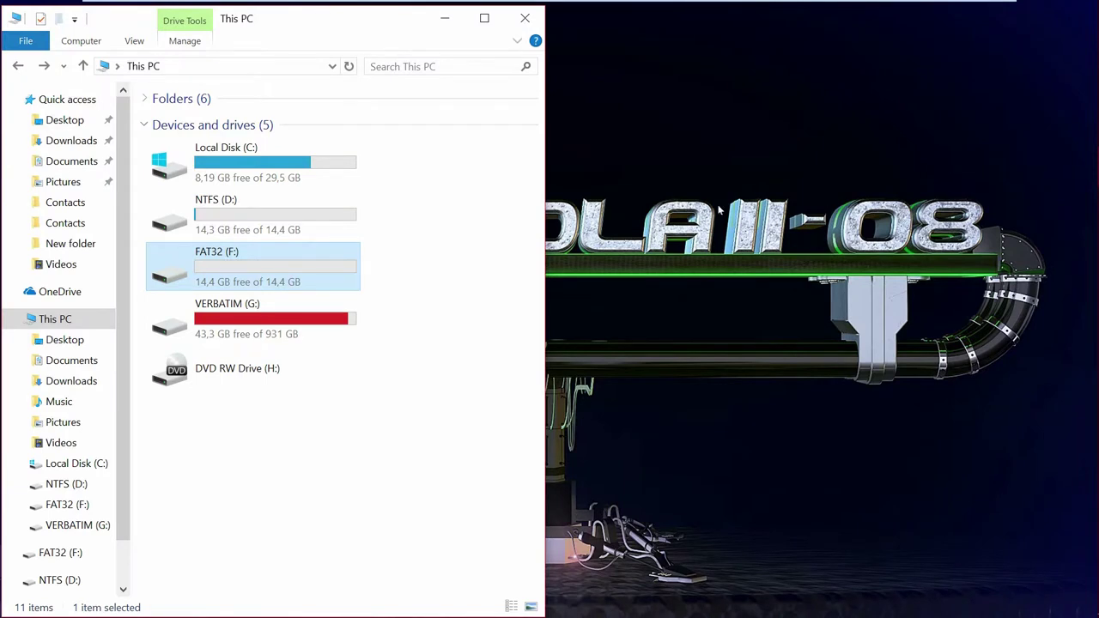
{"action": "mouse_move", "coordinate": [1091, 167]}
{"action": "mouse_move", "coordinate": [1088, 115]}
{"action": "left_click", "coordinate": [935, 186]}
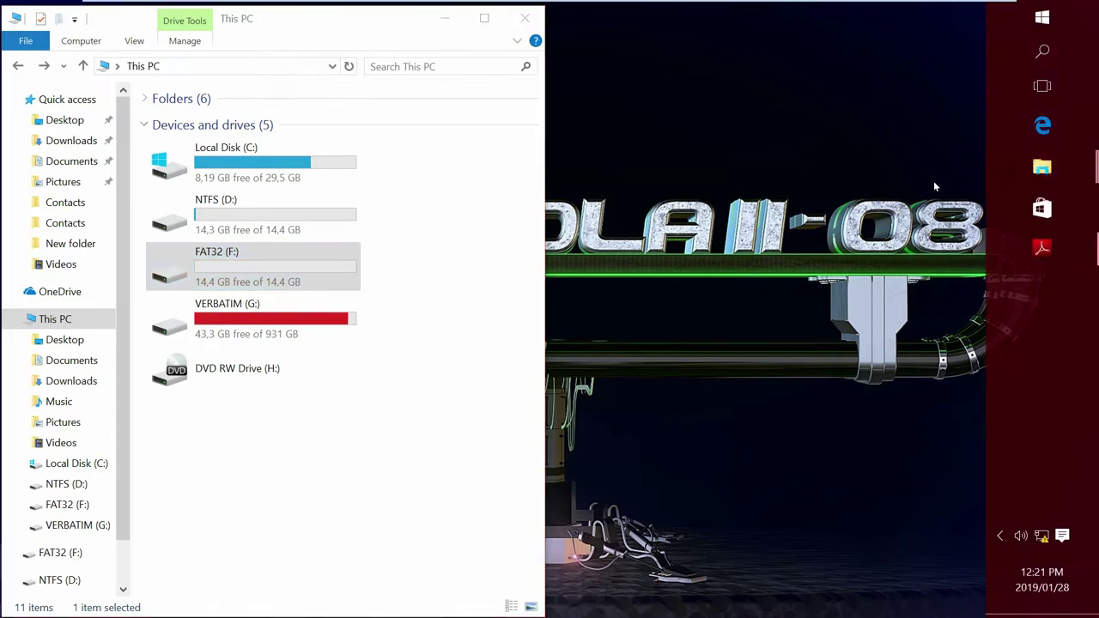
{"action": "left_click", "coordinate": [1042, 51]}
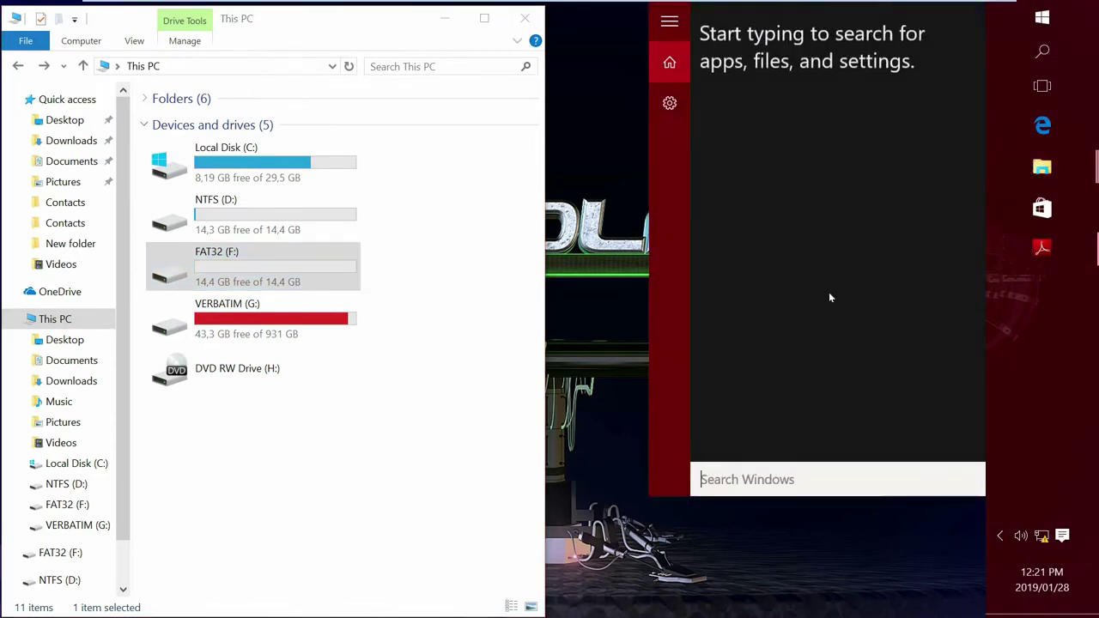
{"action": "type", "text": "cmd"}
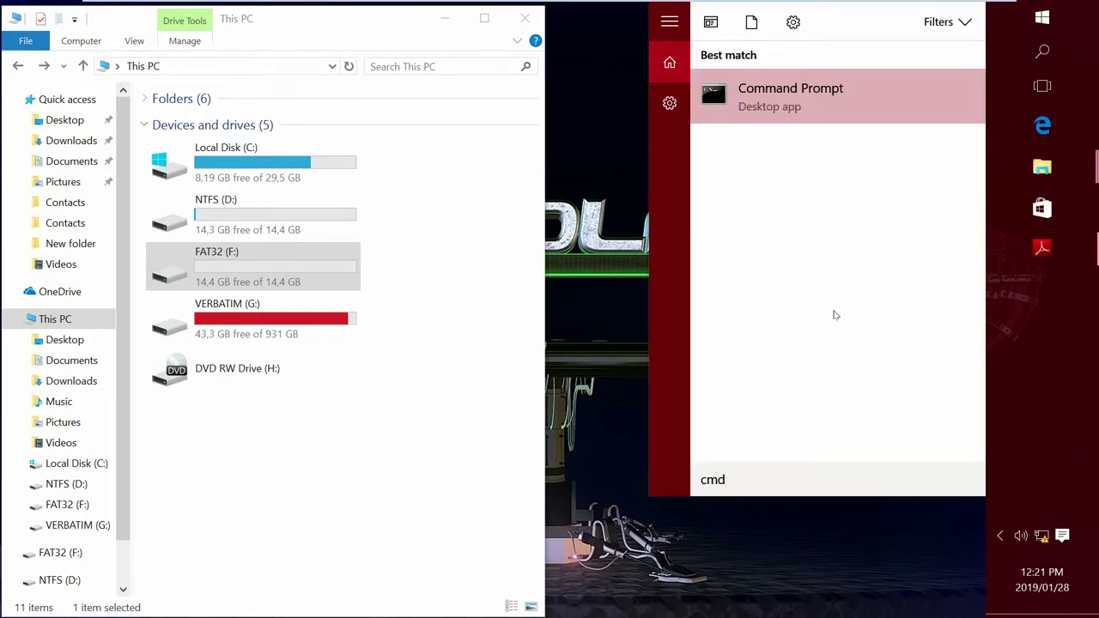
{"action": "right_click", "coordinate": [763, 97]}
{"action": "left_click", "coordinate": [814, 119]}
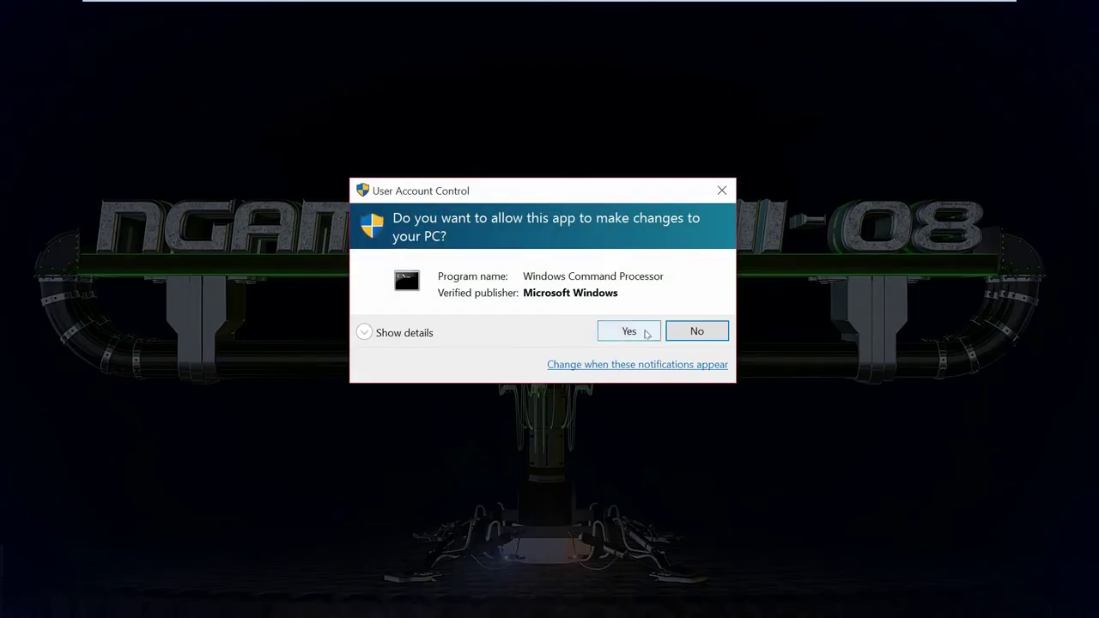
{"action": "left_click", "coordinate": [630, 328]}
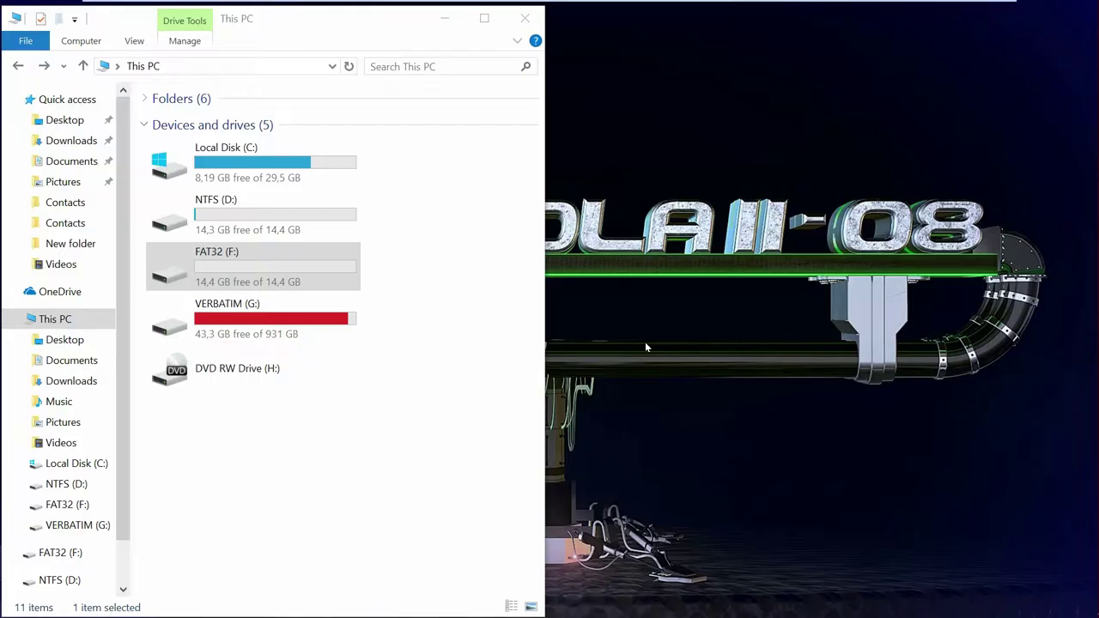
{"action": "left_click_drag", "start_coordinate": [610, 106], "coordinate": [729, 122]}
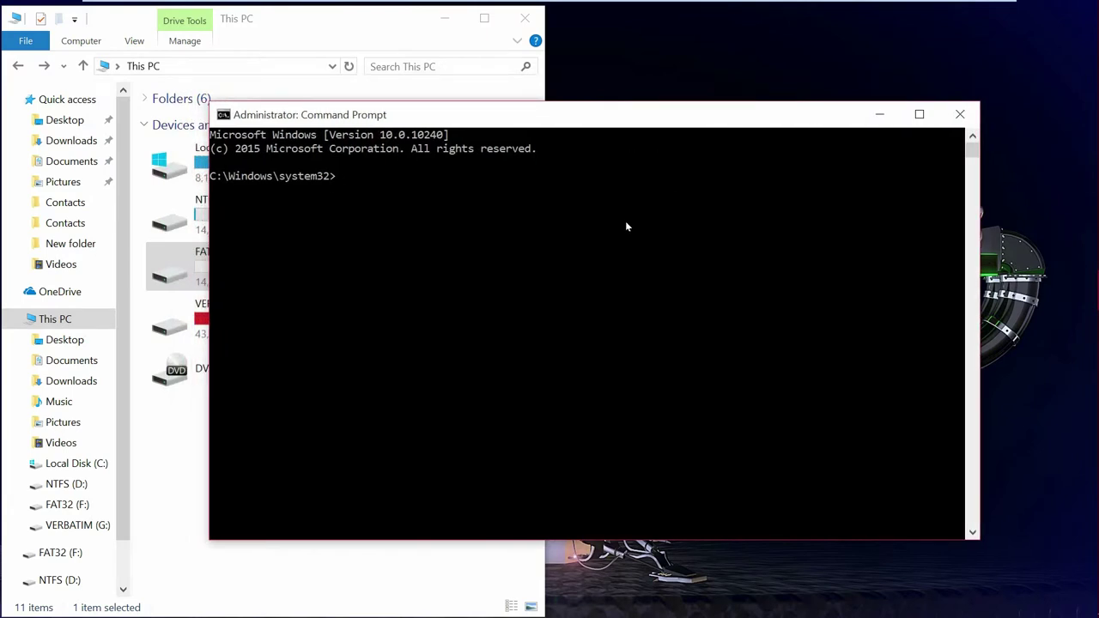
Run the command convert F: /fs:ntfs to convert the FAT32 (F:) drive to NTFS.
{"action": "type", "text": "convert"}
{"action": "left_click_drag", "start_coordinate": [643, 115], "coordinate": [800, 117]}
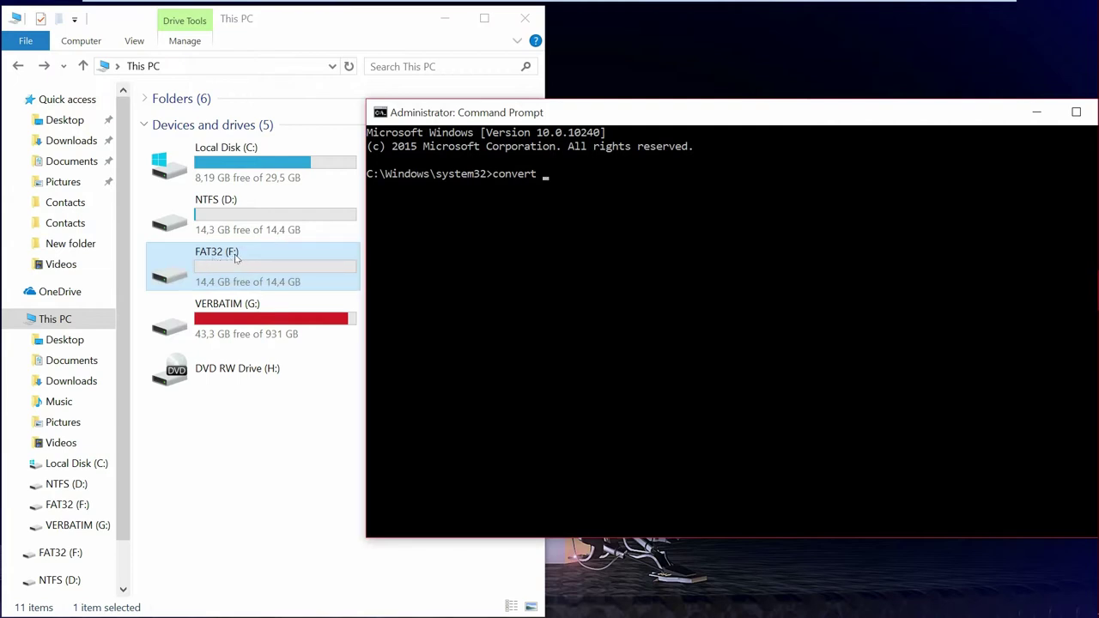
{"action": "type", "text": "F"}
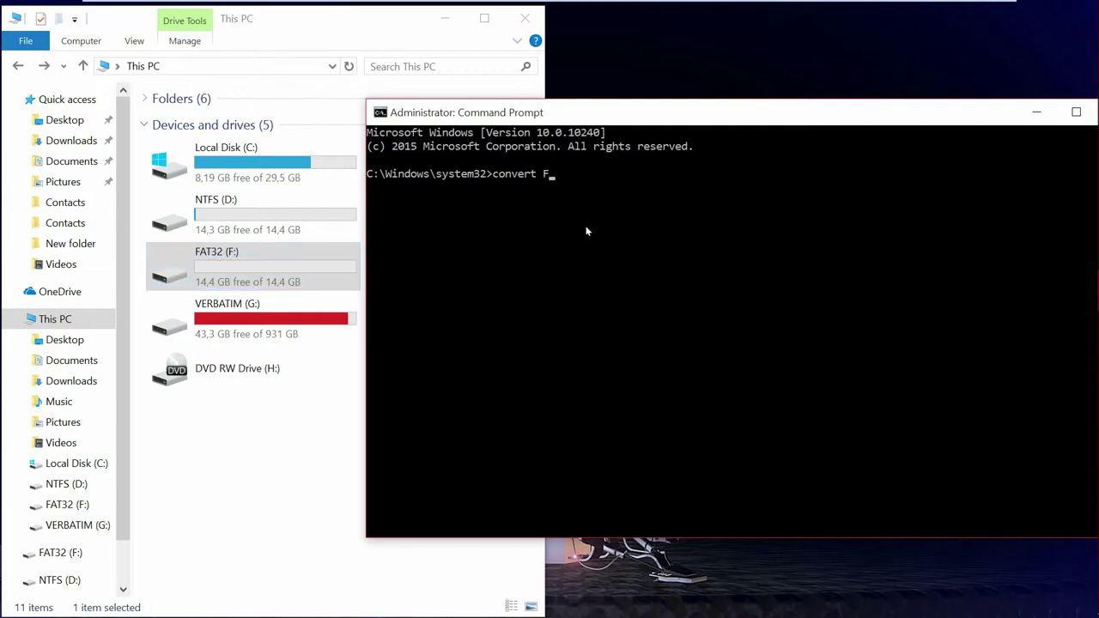
{"action": "type", "text": ": /fs:ntfs"}
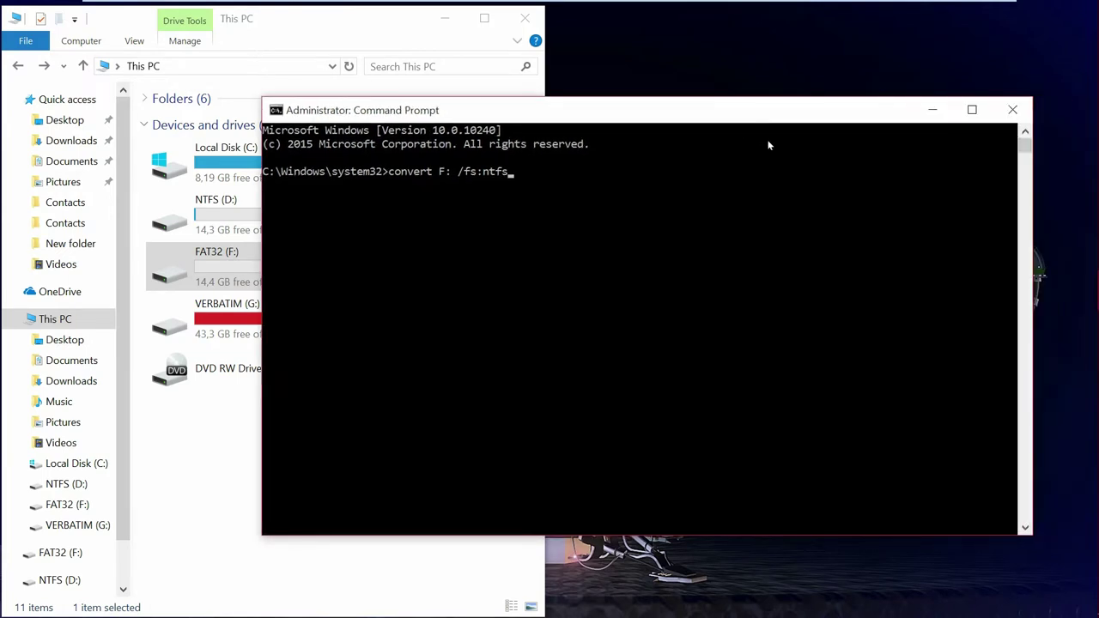
{"action": "key", "text": "Return"}
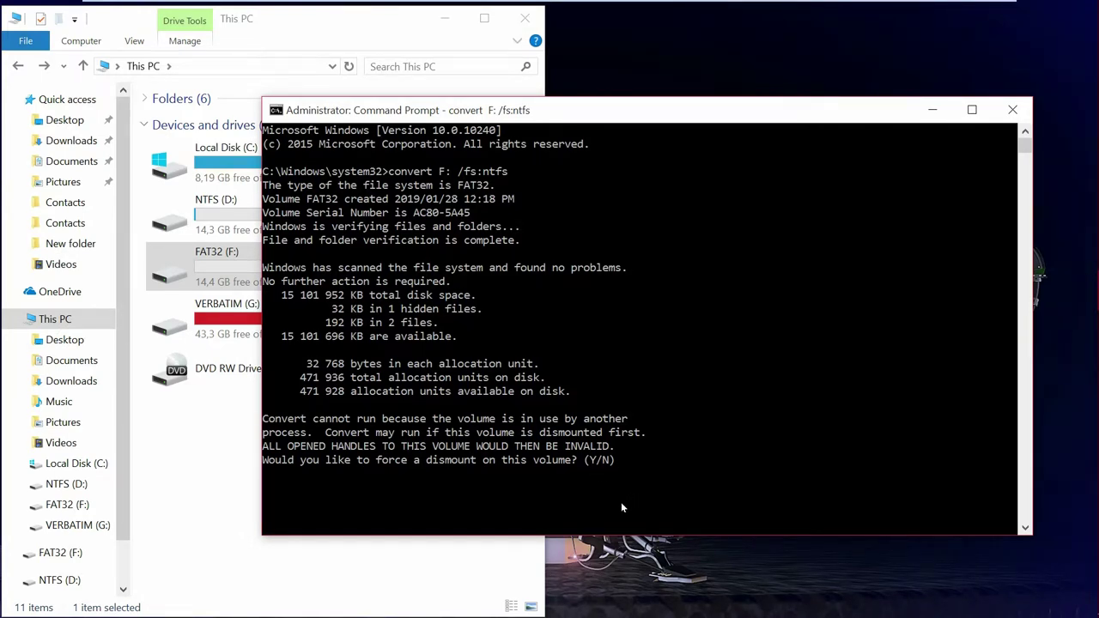
Answer y to force a dismount of the volume, let the conversion finish, and close Command Prompt.
{"action": "type", "text": "y"}
{"action": "key", "text": "Return"}
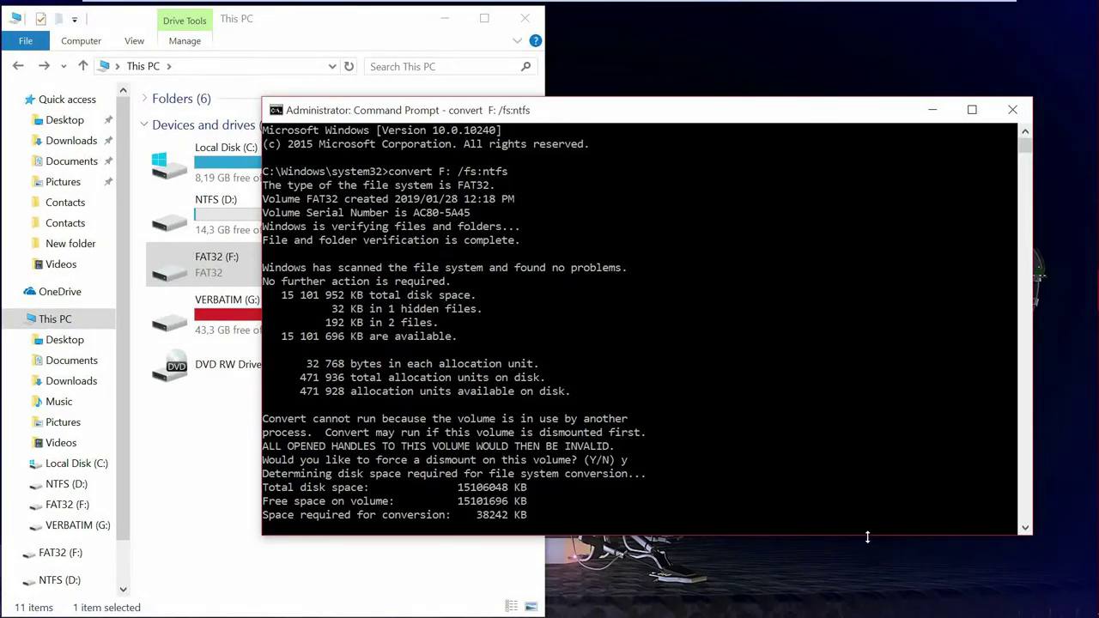
{"action": "left_click_drag", "start_coordinate": [867, 536], "coordinate": [866, 606]}
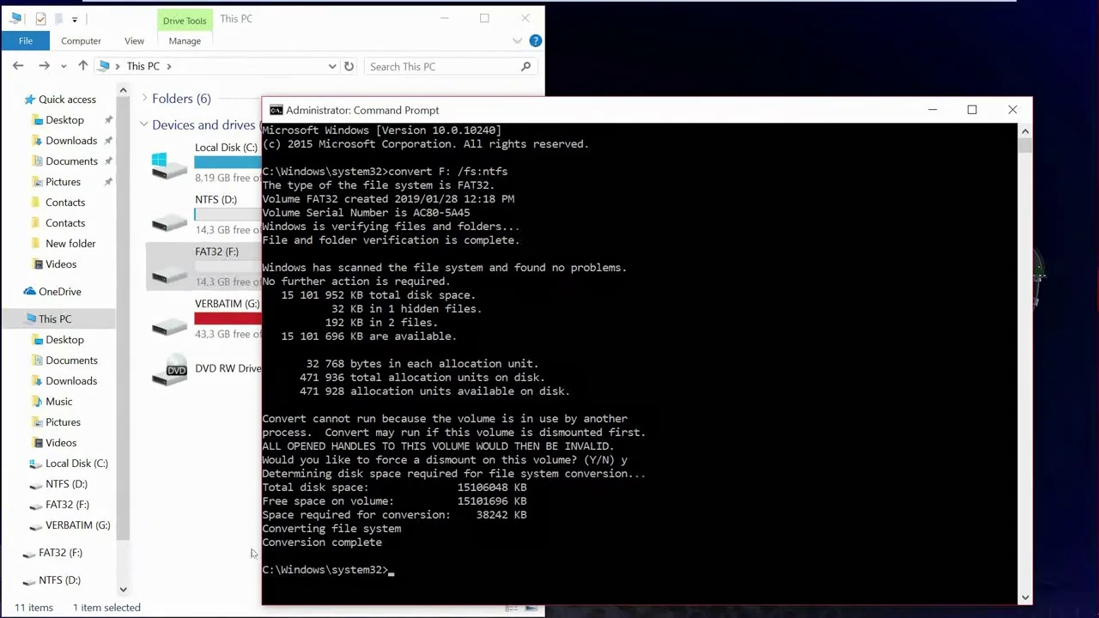
{"action": "left_click", "coordinate": [1012, 110]}
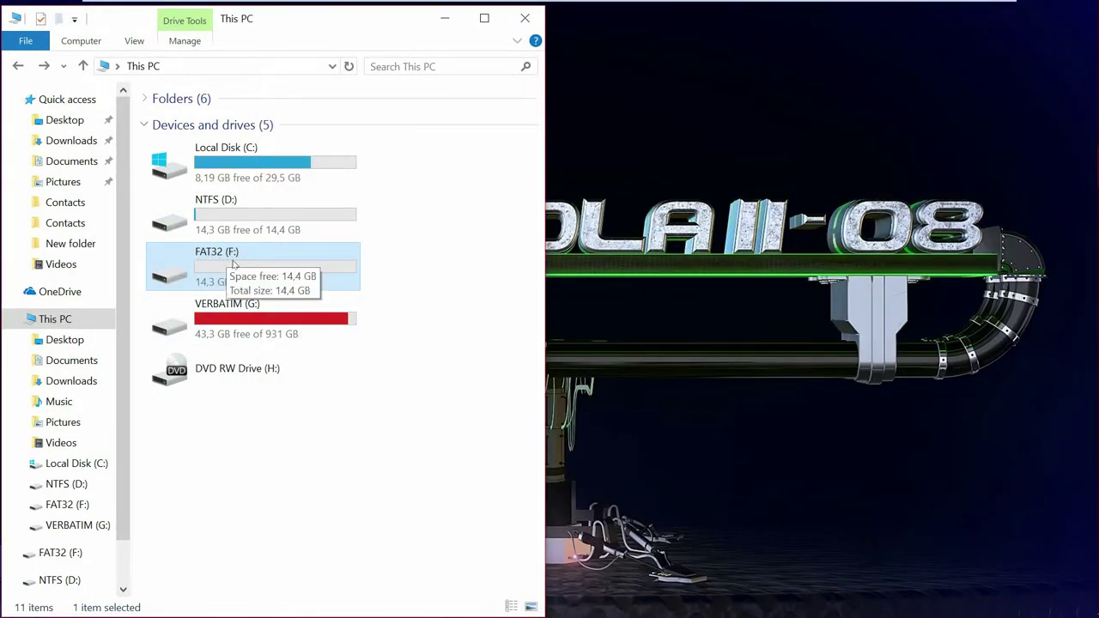
Check the file system of the FAT32 (F:) drive in its properties and open the drive to inspect its contents.
{"action": "right_click", "coordinate": [212, 261]}
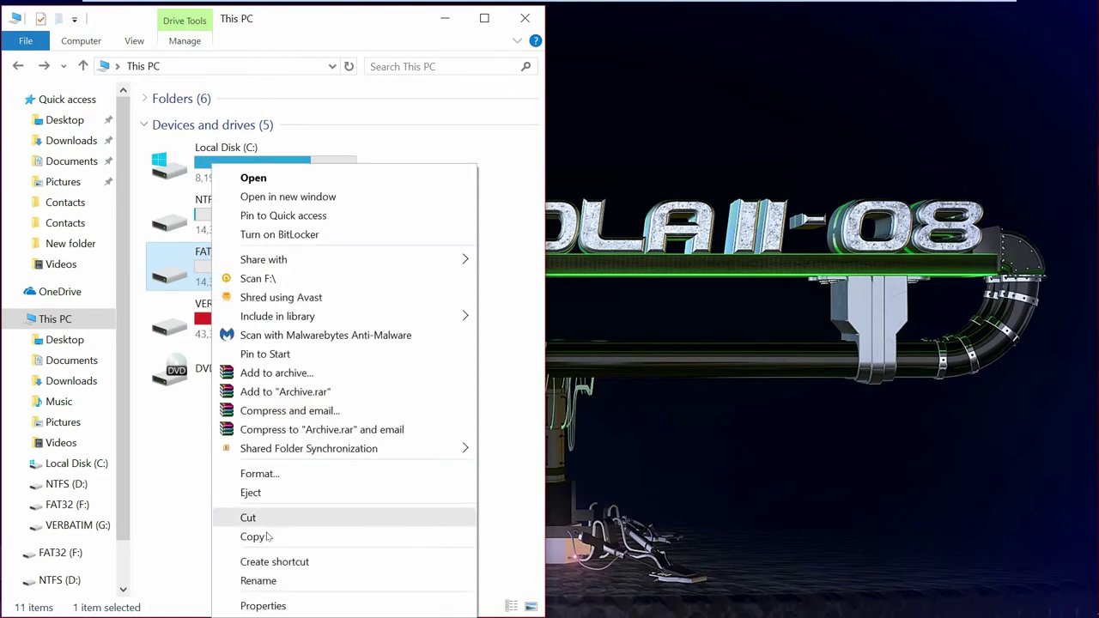
{"action": "left_click", "coordinate": [262, 606]}
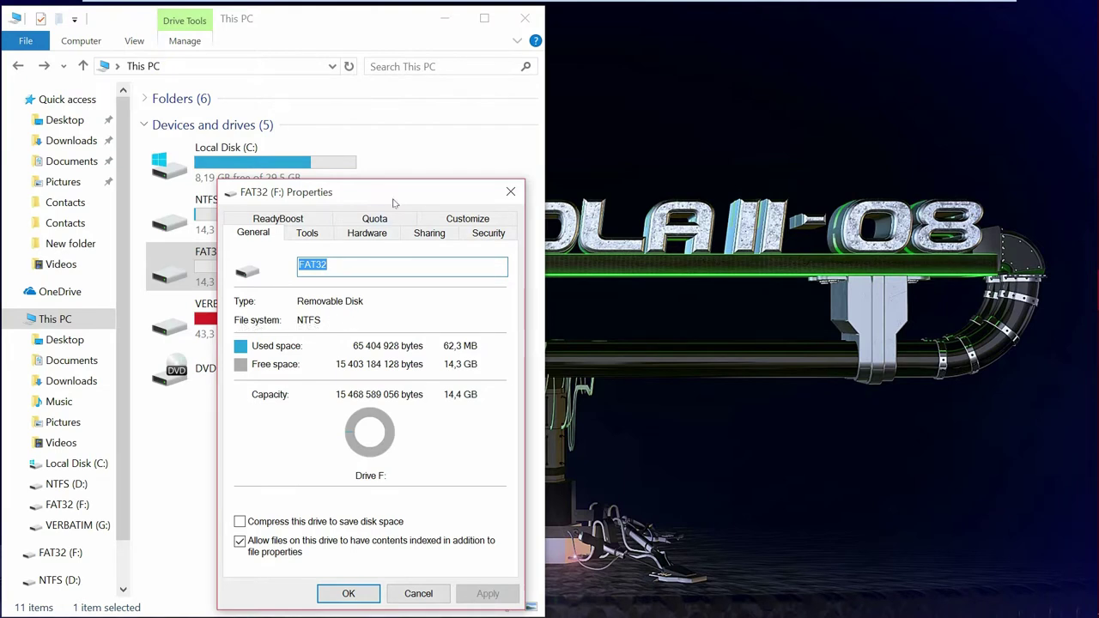
{"action": "left_click", "coordinate": [510, 191]}
{"action": "double_click", "coordinate": [221, 270]}
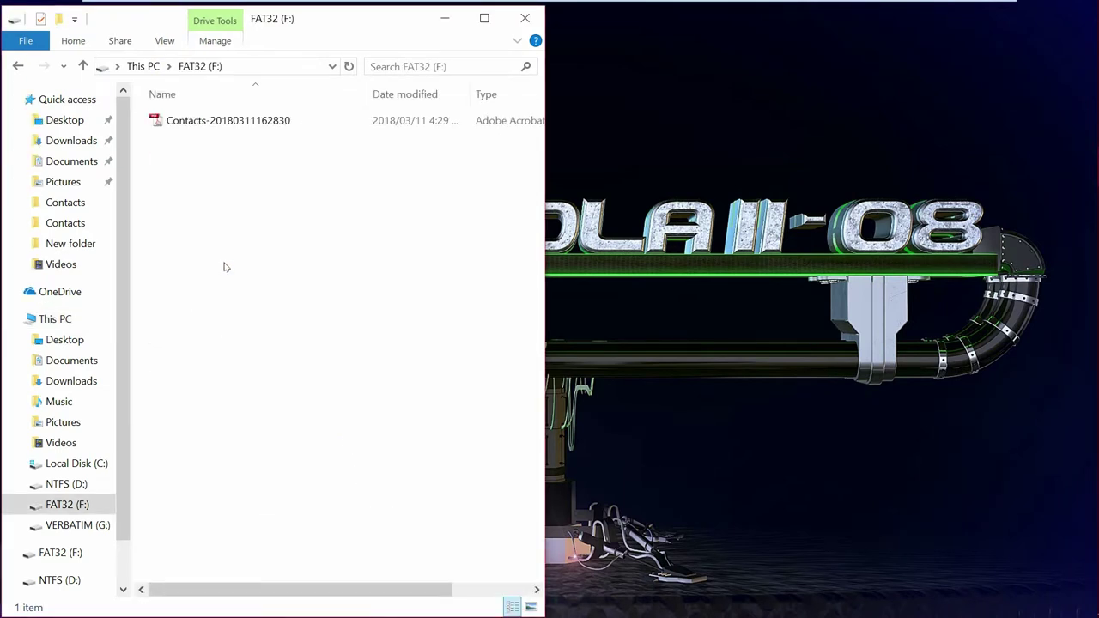